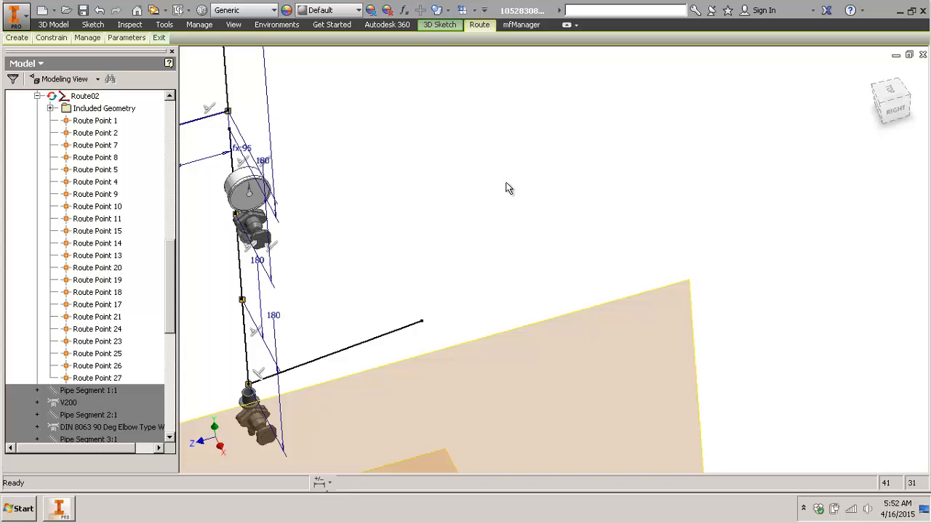
- Review the segment length rules of the active 1" 32mm DIN 8062/DIN 8063 pipe style
{"action": "left_click", "coordinate": [508, 187]}
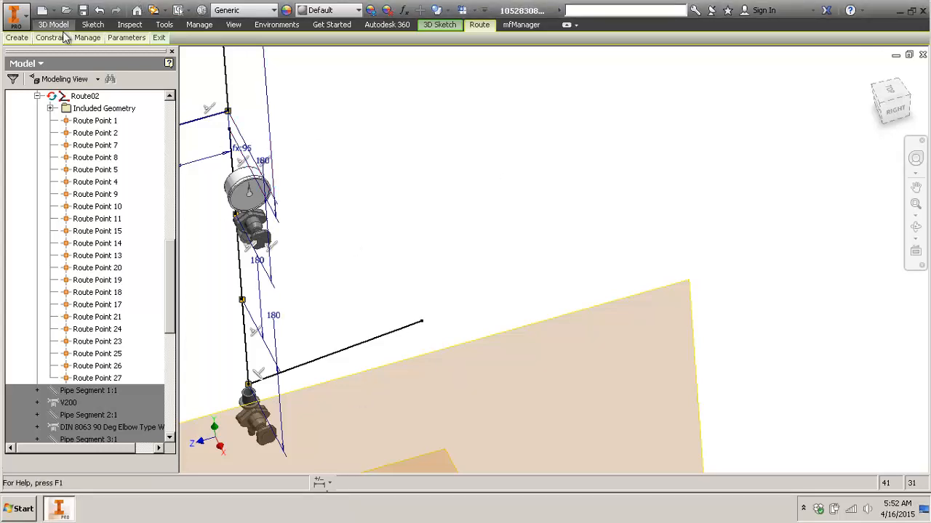
{"action": "left_click", "coordinate": [87, 37]}
{"action": "left_click", "coordinate": [123, 70]}
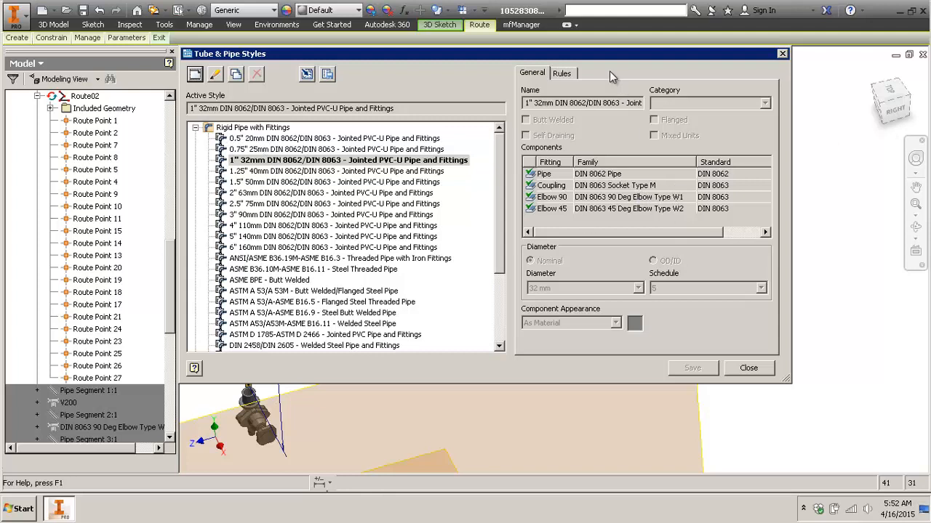
{"action": "left_click", "coordinate": [561, 80]}
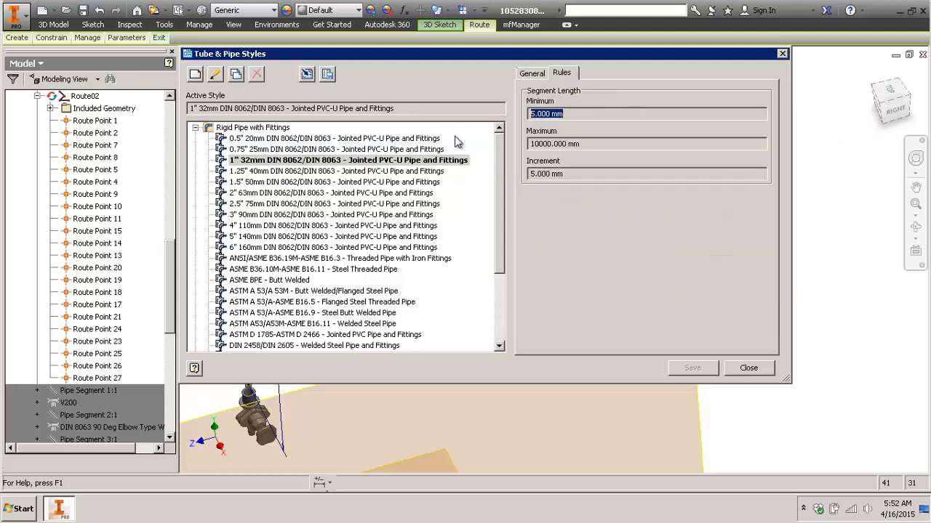
{"action": "left_click", "coordinate": [750, 368]}
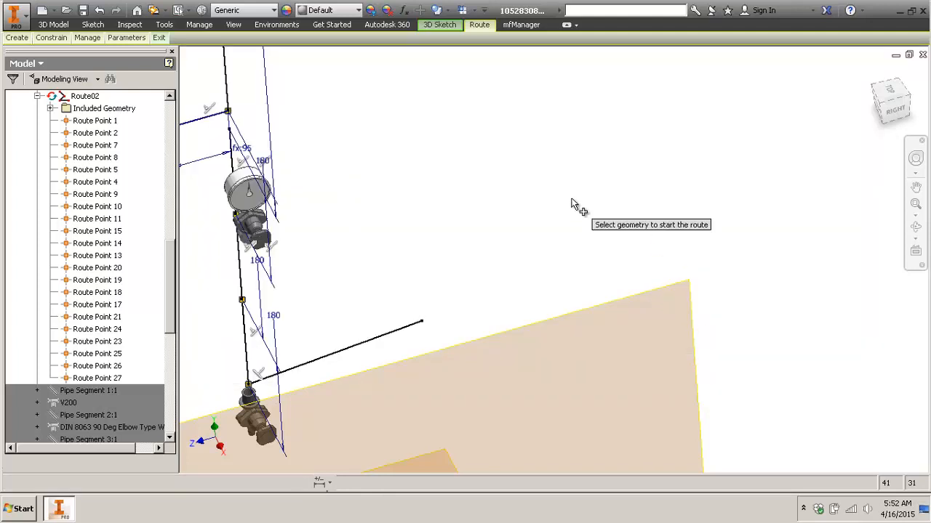
- Start routing from the free end of the lower branch with the Custom Bend option, and check the bend radius
{"action": "left_click", "coordinate": [422, 322]}
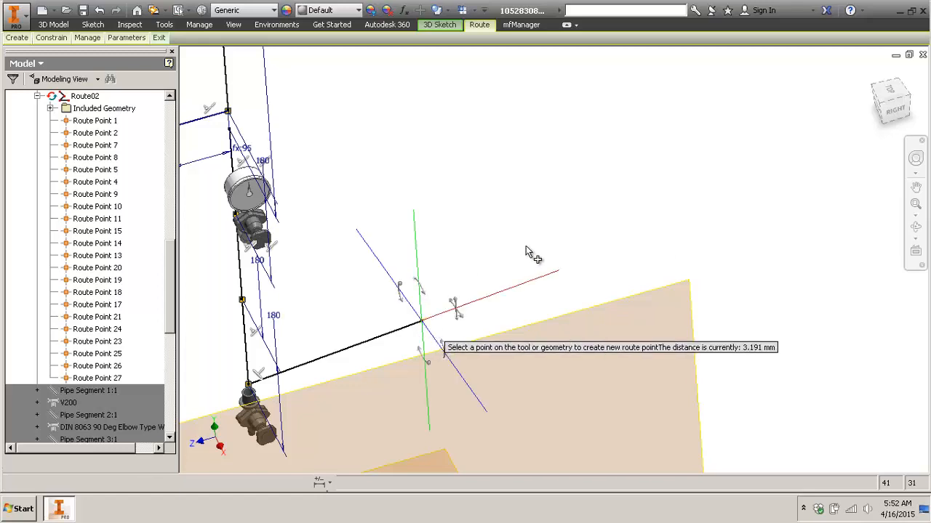
{"action": "right_click", "coordinate": [526, 245]}
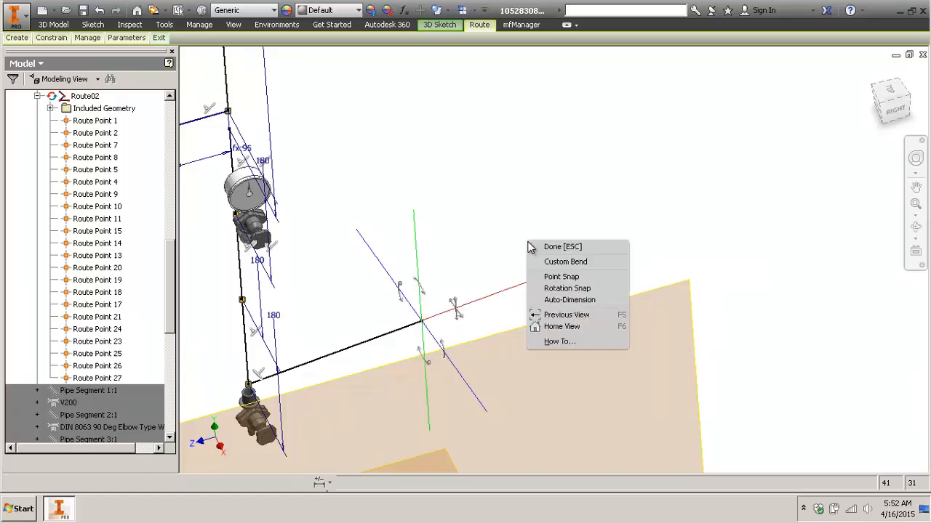
{"action": "left_click", "coordinate": [574, 262]}
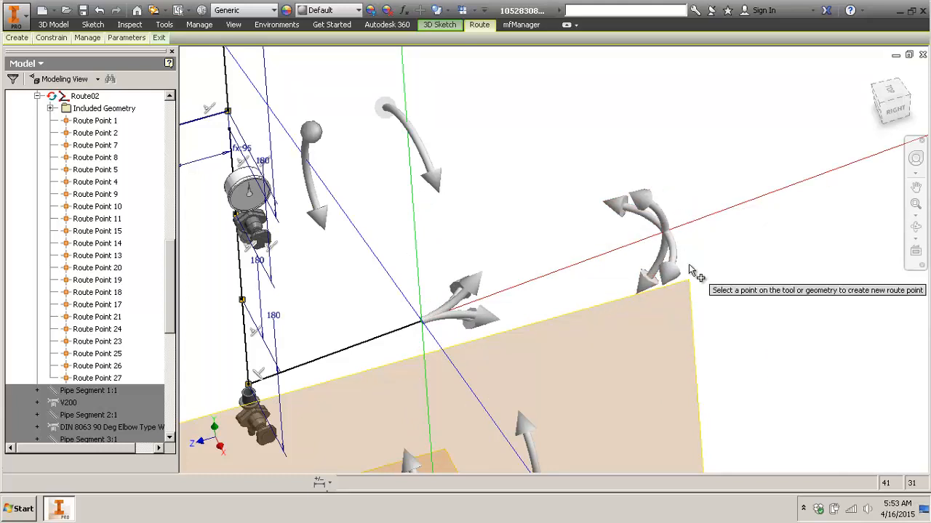
{"action": "left_click", "coordinate": [492, 330]}
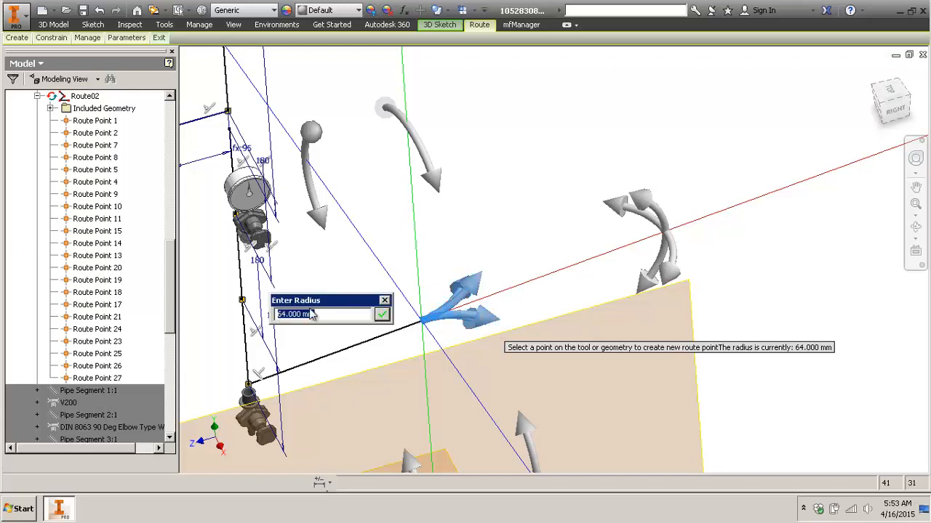
{"action": "left_click", "coordinate": [386, 301]}
- Rotate the routing direction by 45 degrees and add a 350 mm segment with the custom bend
{"action": "scroll", "coordinate": [570, 245], "scroll_direction": "up", "scroll_amount": 5}
{"action": "middle_click_drag", "start_coordinate": [596, 261], "coordinate": [566, 277]}
{"action": "scroll", "coordinate": [566, 277], "scroll_direction": "down", "scroll_amount": 5}
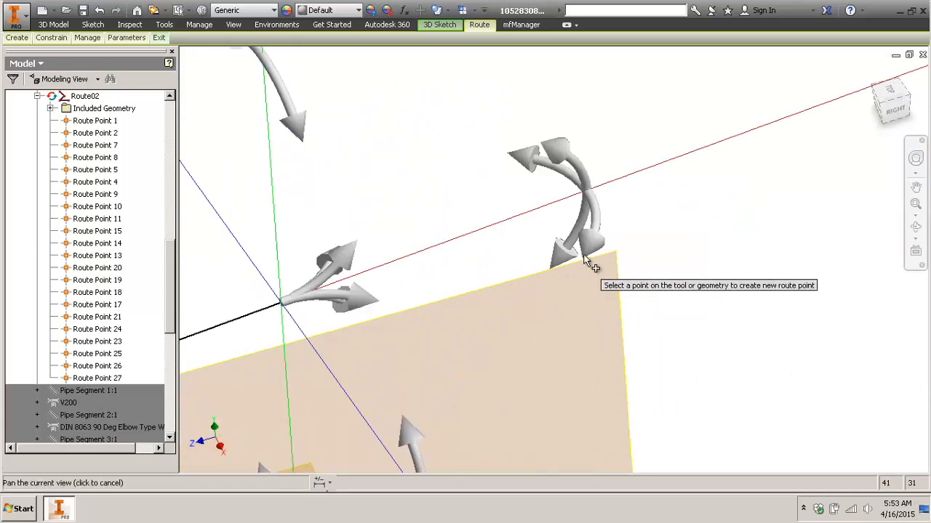
{"action": "left_click", "coordinate": [590, 251]}
{"action": "type", "text": "45"}
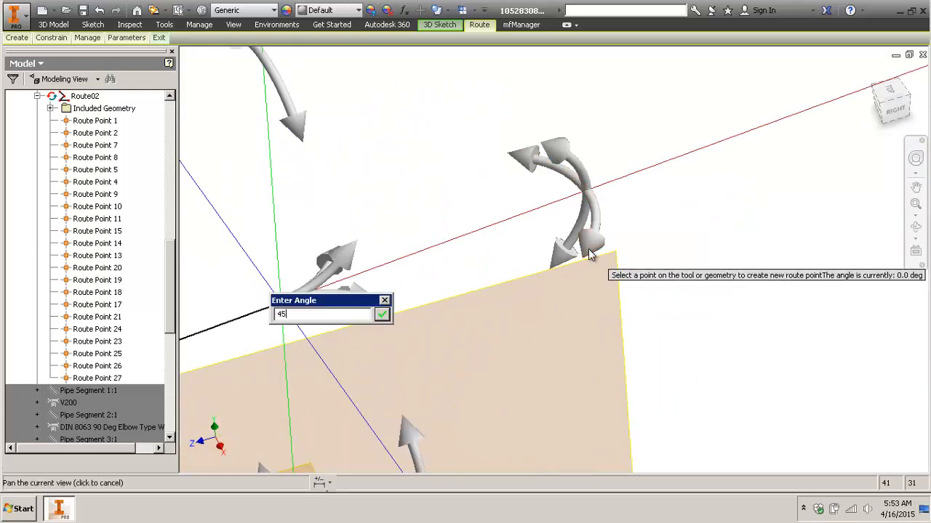
{"action": "key", "text": "Return"}
{"action": "scroll", "coordinate": [588, 248], "scroll_direction": "up", "scroll_amount": 3}
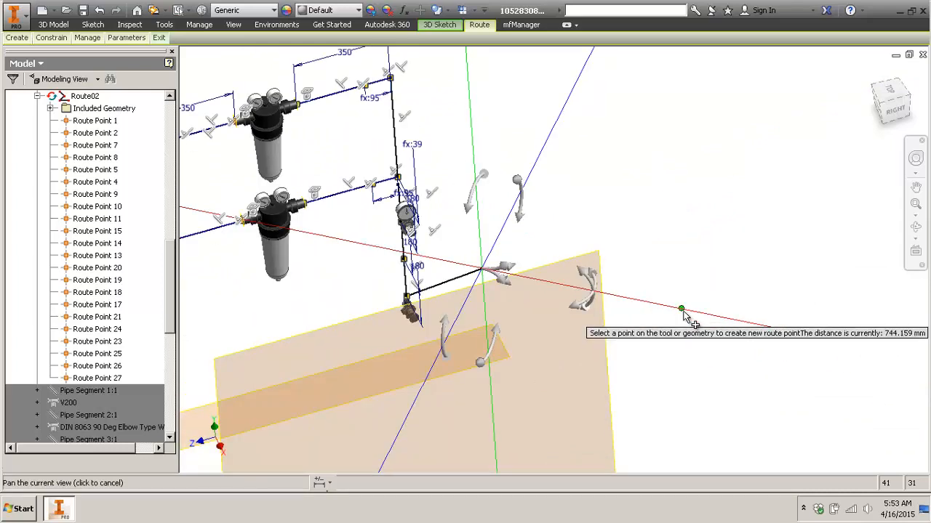
{"action": "type", "text": "350"}
{"action": "key", "text": "Return"}
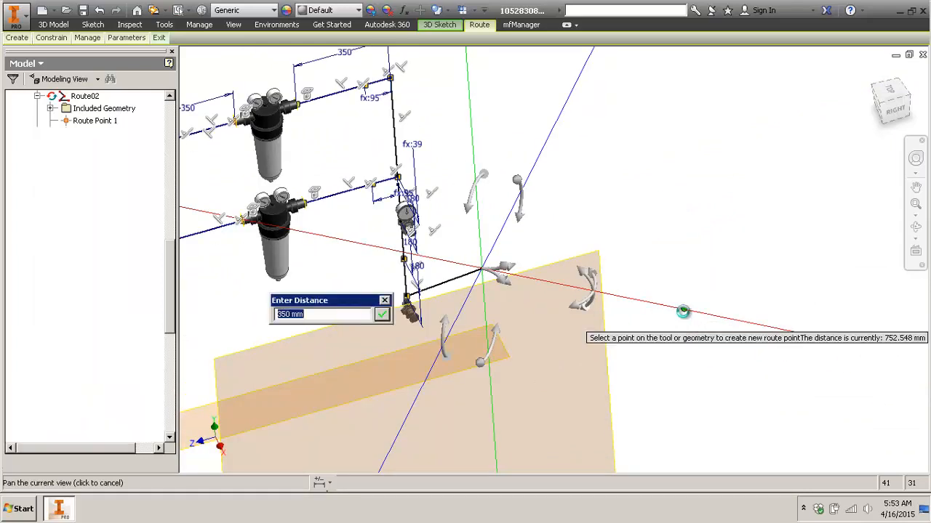
- Add a 300 mm route segment along the green axis from the end of the previous segment
{"action": "scroll", "coordinate": [635, 283], "scroll_direction": "down", "scroll_amount": 3}
{"action": "scroll", "coordinate": [344, 213], "scroll_direction": "down", "scroll_amount": 3}
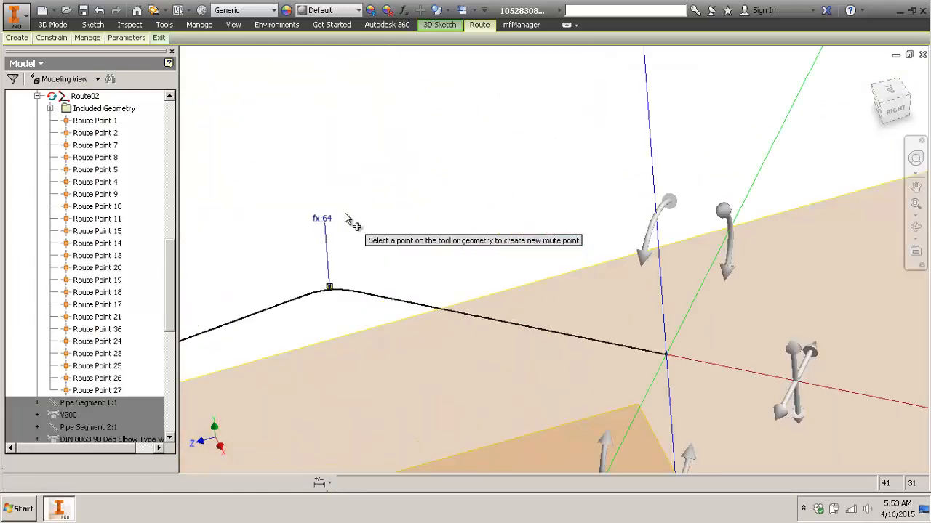
{"action": "scroll", "coordinate": [409, 250], "scroll_direction": "up", "scroll_amount": 3}
{"action": "middle_click_drag", "start_coordinate": [471, 240], "coordinate": [497, 252]}
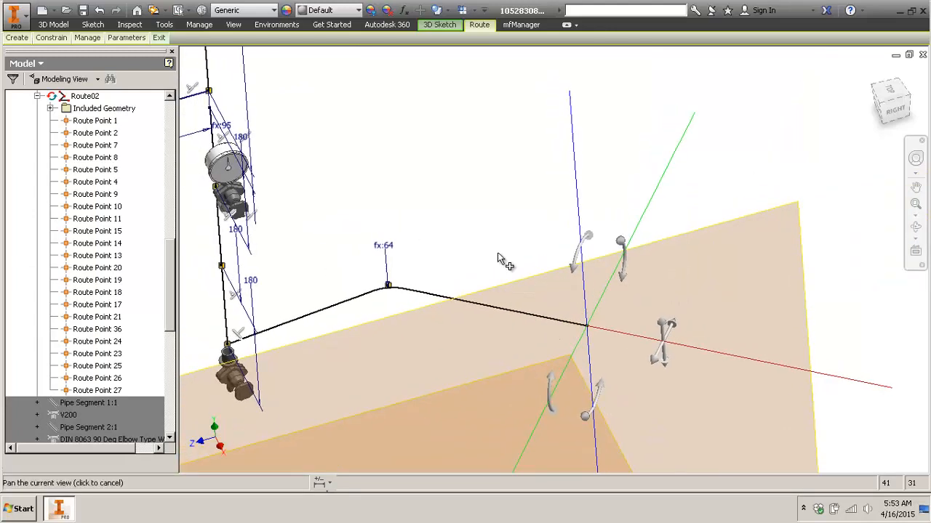
{"action": "right_click", "coordinate": [539, 221]}
{"action": "left_click", "coordinate": [529, 6]}
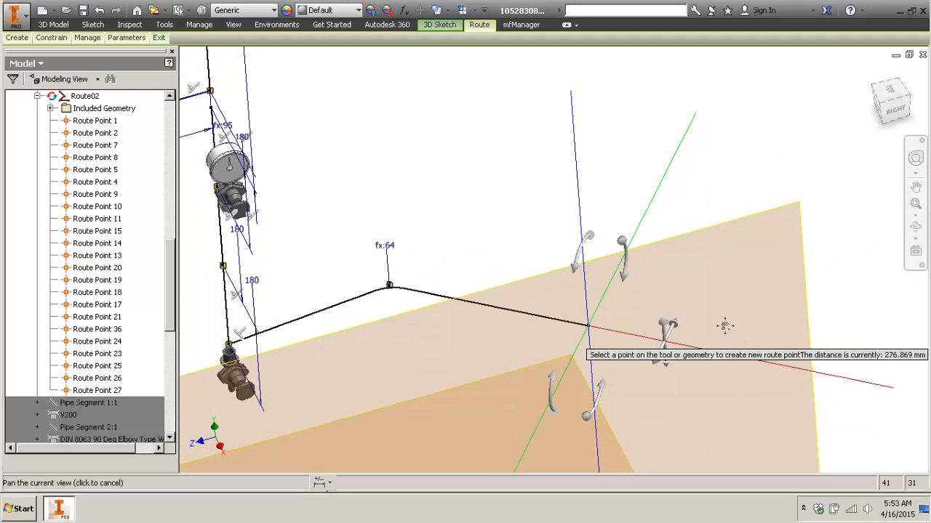
{"action": "middle_click_drag", "start_coordinate": [725, 326], "coordinate": [711, 322]}
{"action": "right_click", "coordinate": [681, 282]}
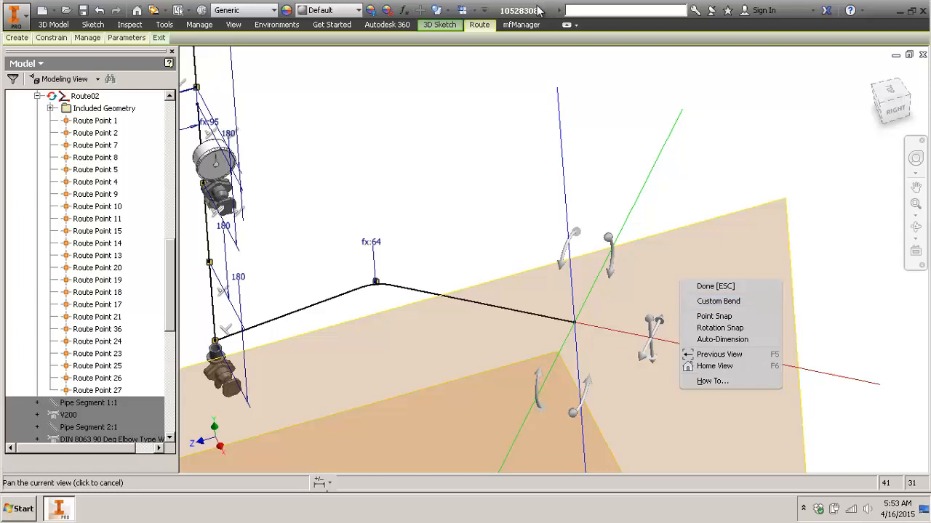
{"action": "left_click", "coordinate": [543, 27]}
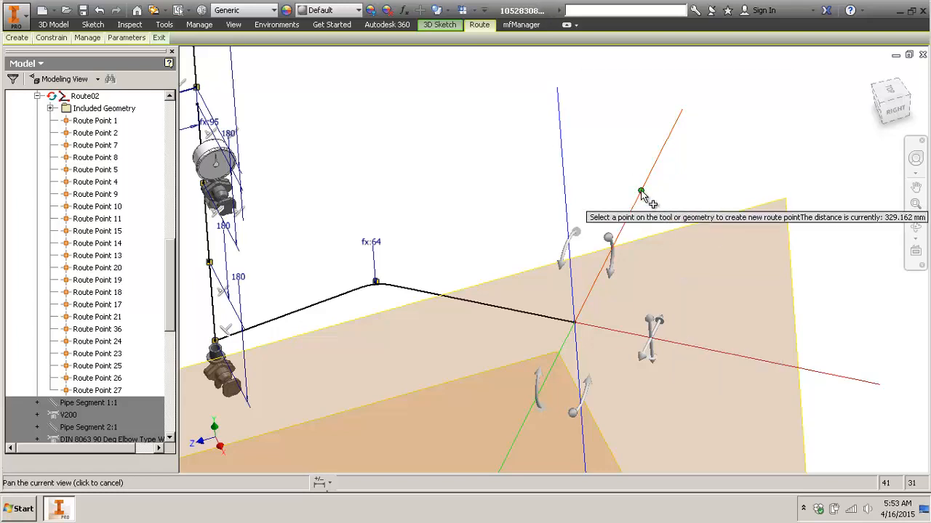
{"action": "type", "text": "300"}
{"action": "key", "text": "Return"}
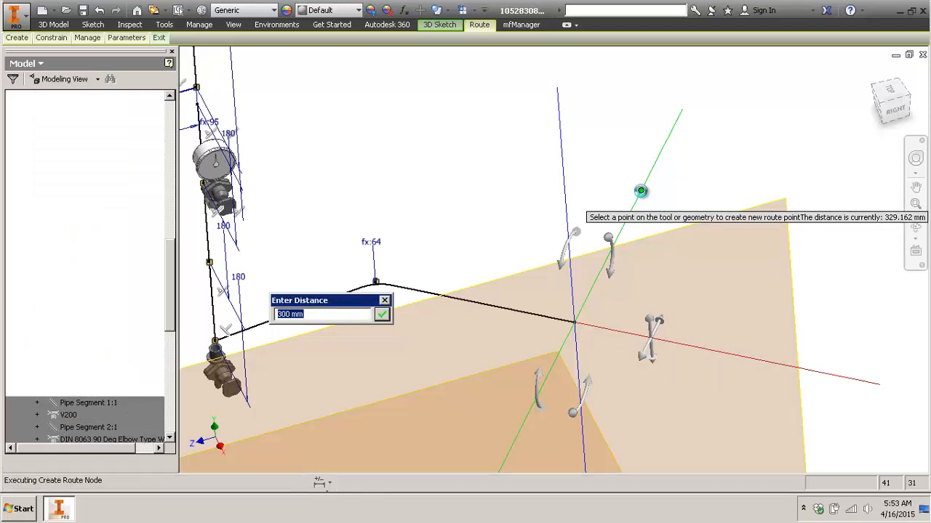
- Add a 250 mm vertical route segment followed by a 250 mm segment along the blue axis, ending the route there
{"action": "middle_click_drag", "start_coordinate": [669, 158], "coordinate": [646, 215]}
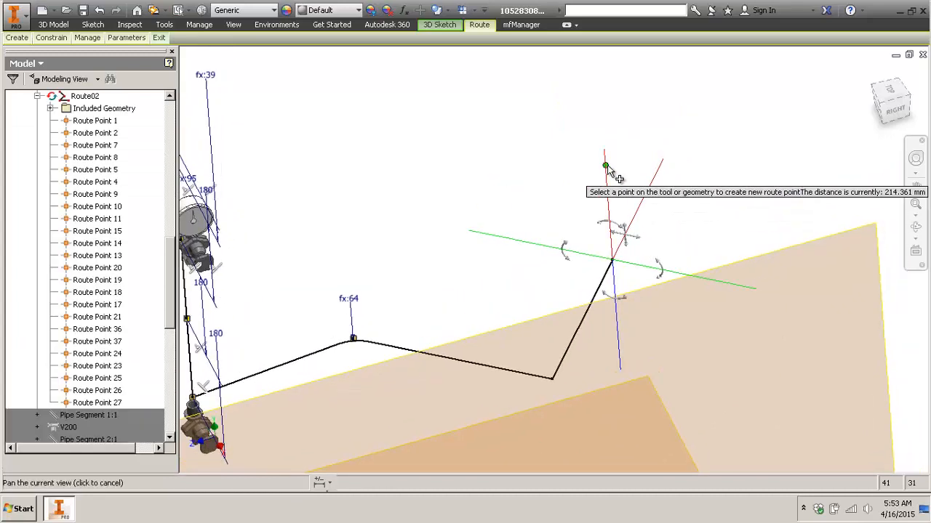
{"action": "type", "text": "250"}
{"action": "key", "text": "Return"}
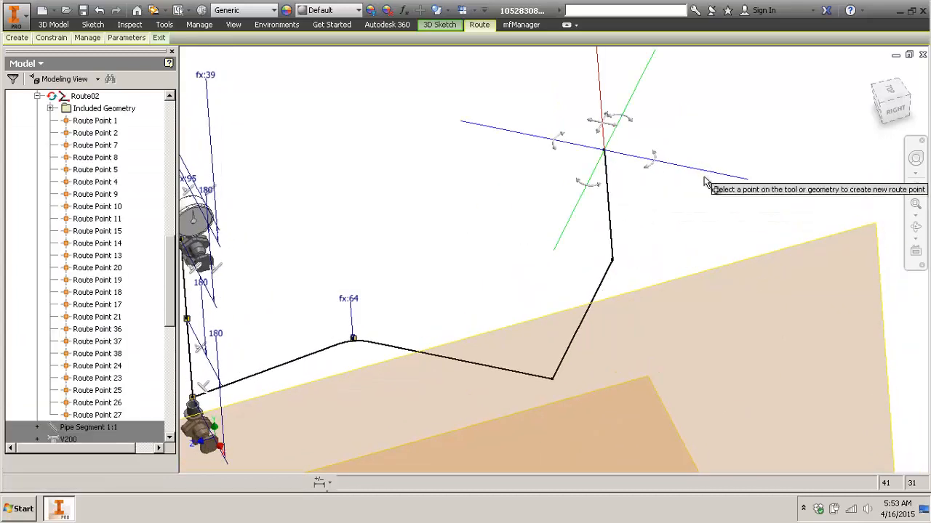
{"action": "left_click", "coordinate": [710, 174]}
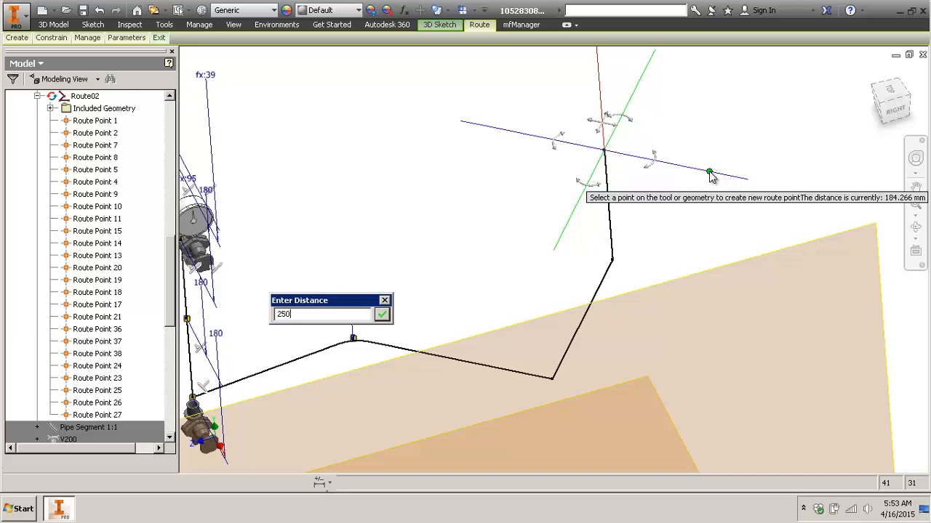
{"action": "key", "text": "Return"}
{"action": "key", "text": "Escape"}
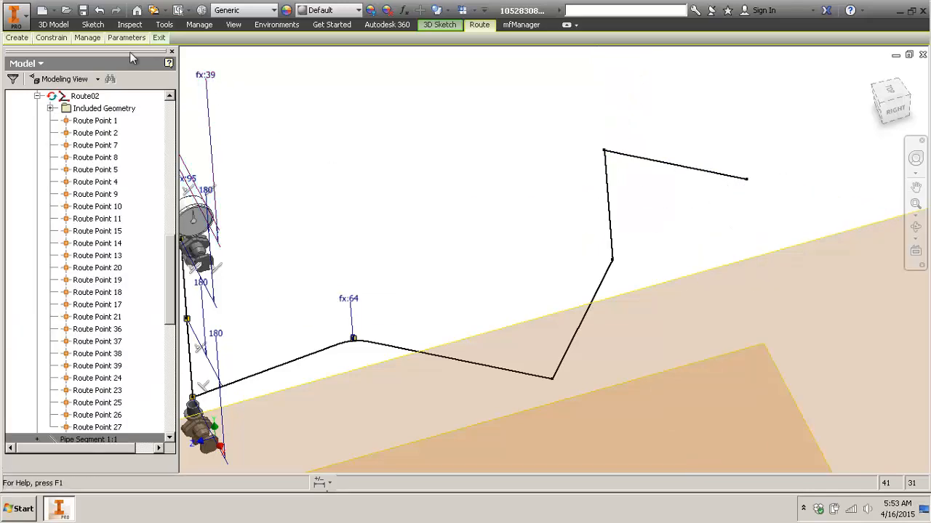
- Add 64 mm radius bends to the three sharp corners of the extended route
{"action": "left_click", "coordinate": [17, 37]}
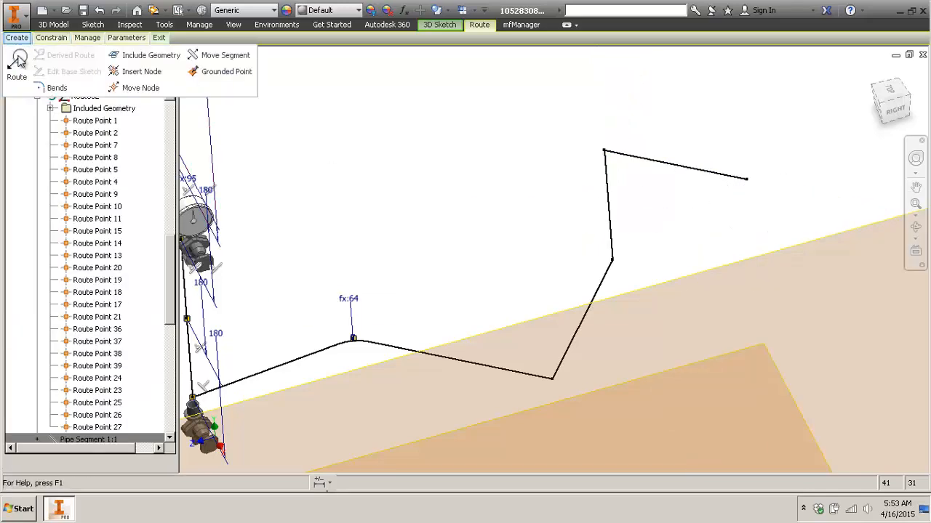
{"action": "left_click", "coordinate": [56, 89]}
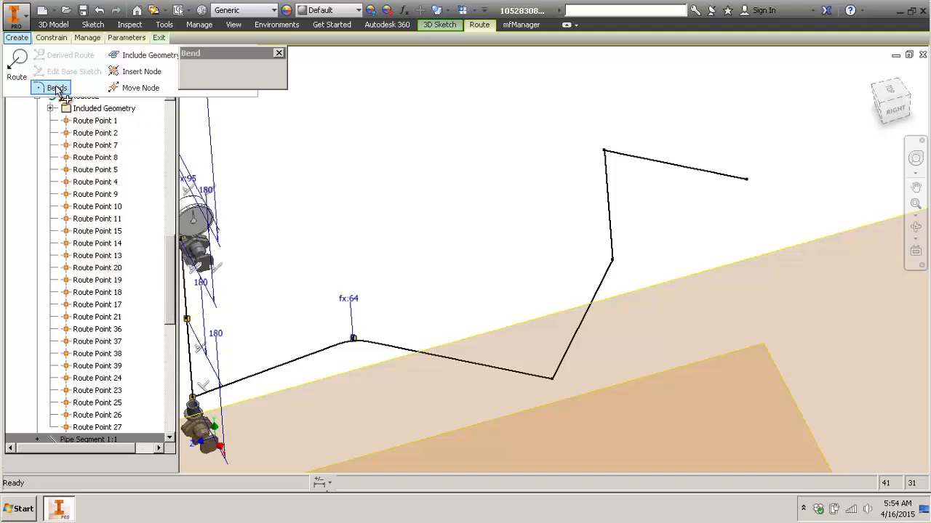
{"action": "left_click", "coordinate": [551, 378]}
{"action": "left_click", "coordinate": [611, 264]}
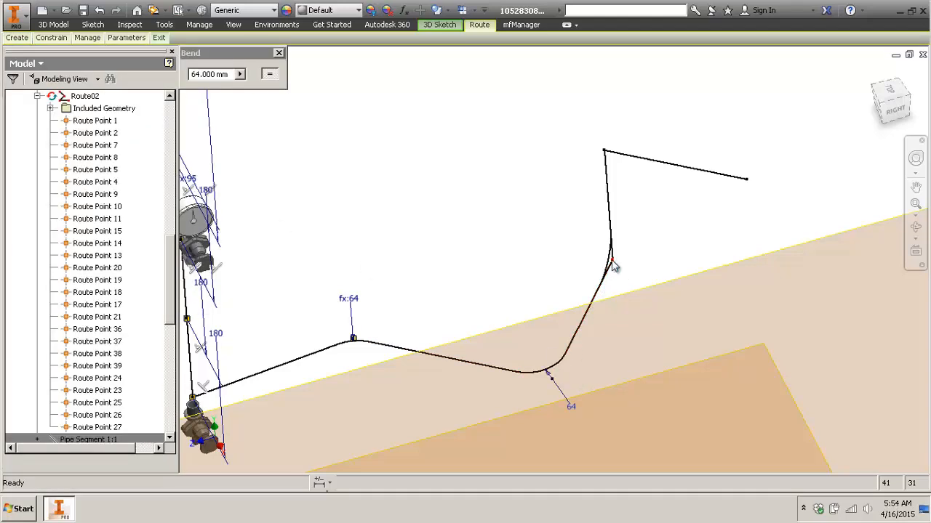
{"action": "left_click", "coordinate": [606, 156]}
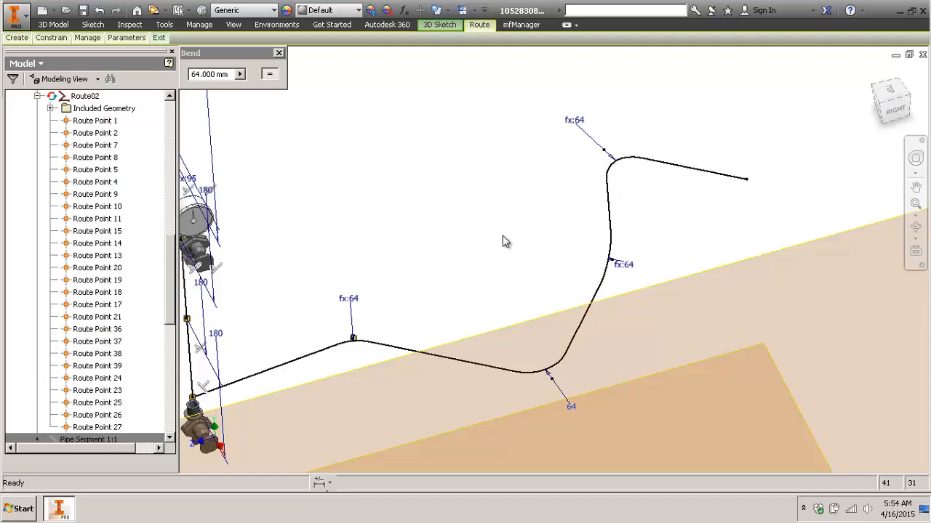
{"action": "right_click", "coordinate": [503, 236]}
{"action": "left_click", "coordinate": [546, 236]}
- Inspect the first bend's radius dimension and the user parameter B in the parameter list
{"action": "left_click_drag", "start_coordinate": [357, 301], "coordinate": [354, 313]}
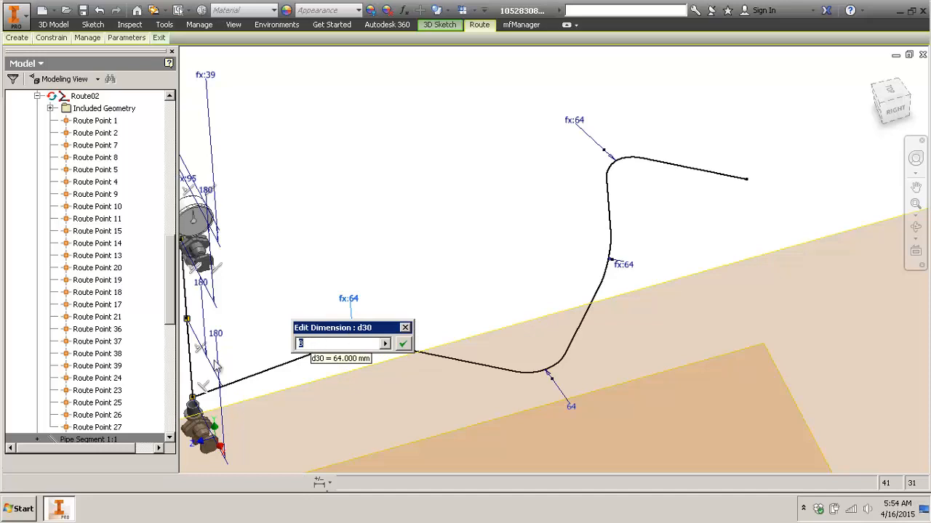
{"action": "left_click", "coordinate": [406, 328]}
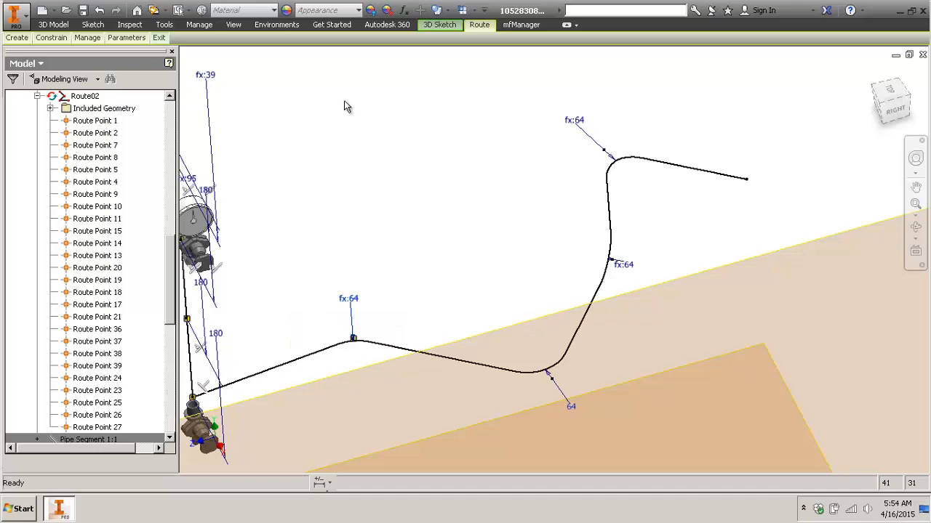
{"action": "left_click", "coordinate": [403, 10]}
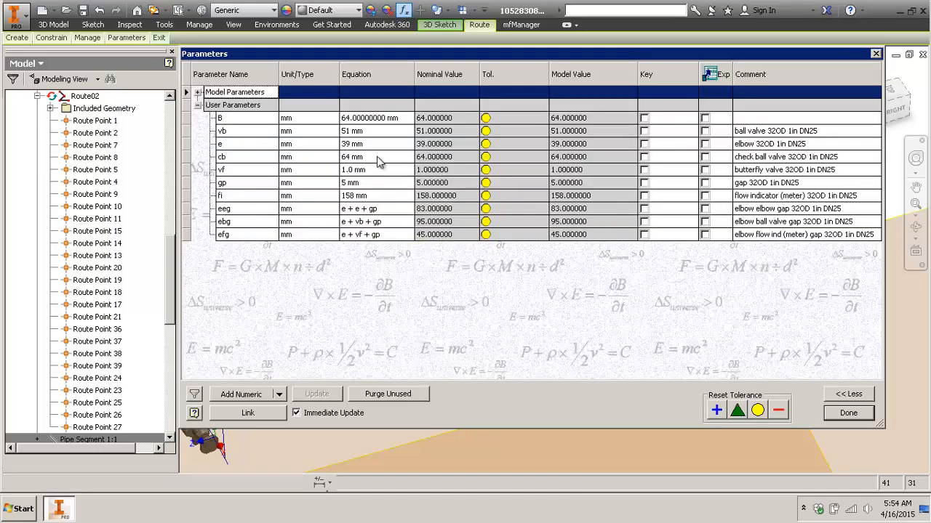
{"action": "left_click", "coordinate": [254, 120]}
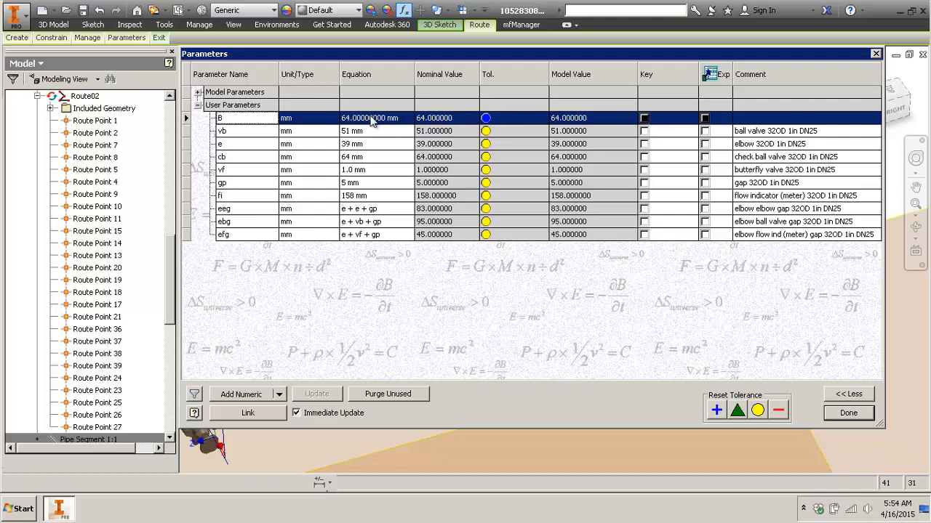
{"action": "left_click", "coordinate": [843, 413]}
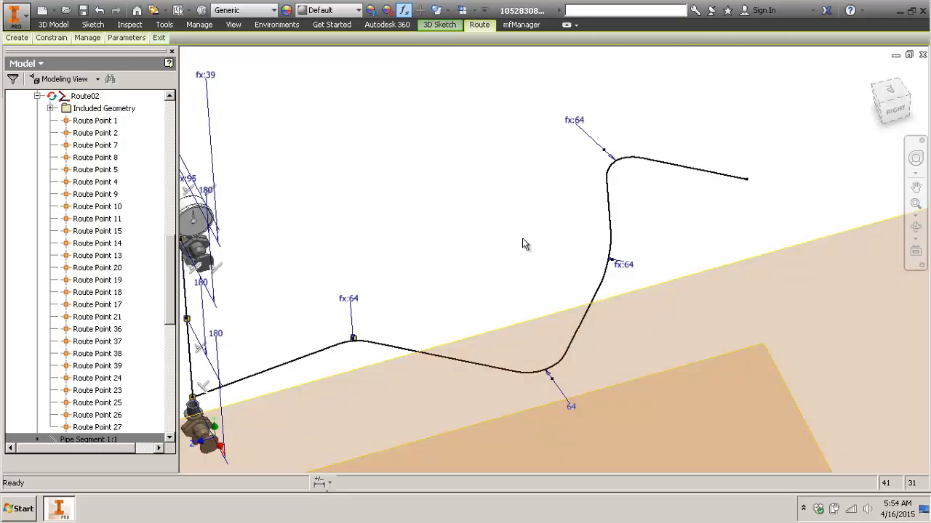
- Finish editing the route and return to the main assembly with the bent pipes generated
{"action": "left_click", "coordinate": [159, 37]}
{"action": "left_click", "coordinate": [164, 72]}
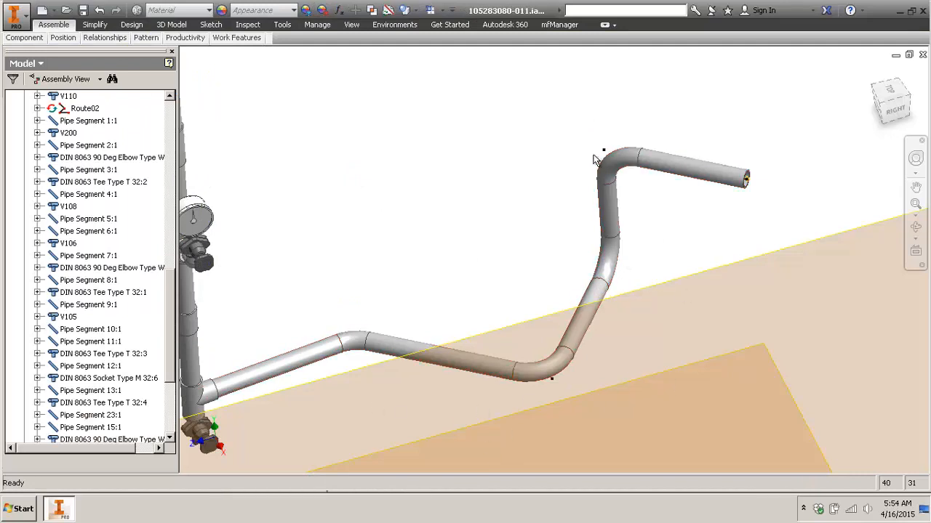
- Reopen Route02 for editing and extend its free end upward with a segment about 211 mm long
{"action": "left_click", "coordinate": [84, 109]}
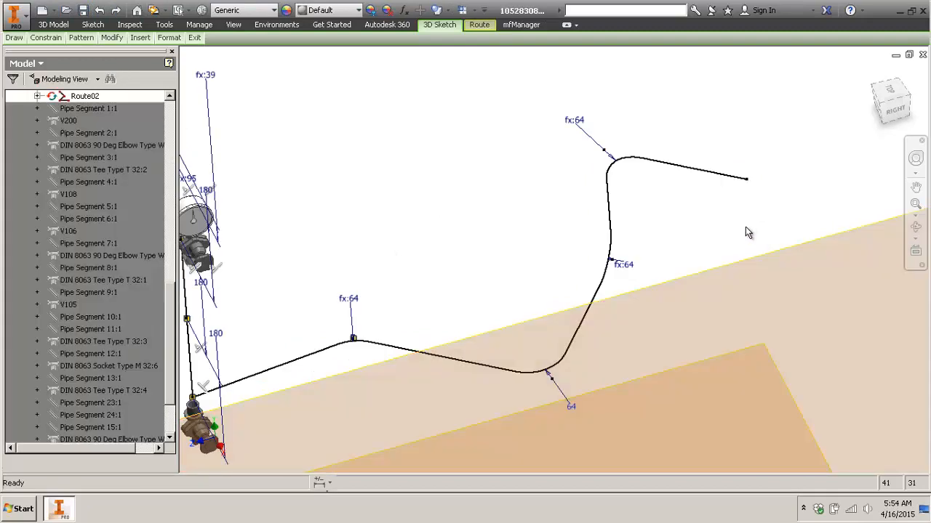
{"action": "left_click", "coordinate": [747, 178]}
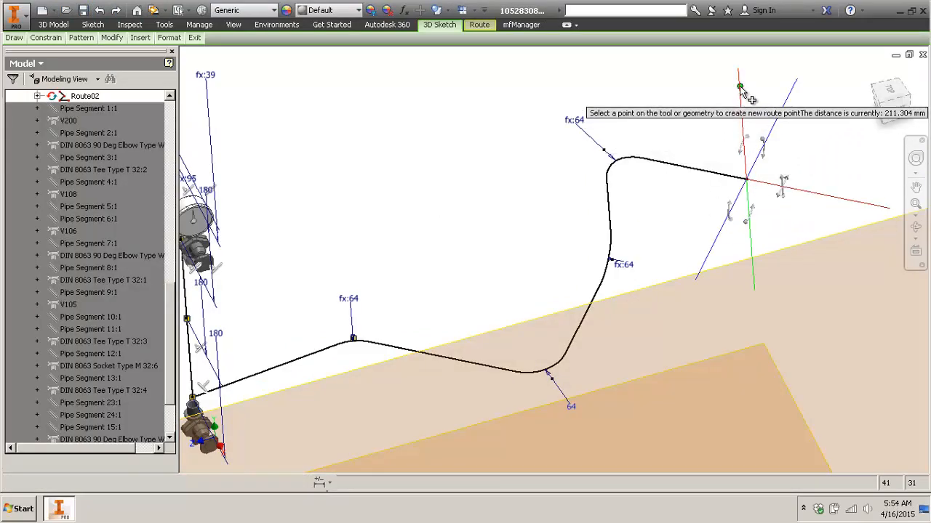
{"action": "left_click", "coordinate": [739, 87]}
{"action": "right_click", "coordinate": [679, 221]}
{"action": "left_click", "coordinate": [702, 227]}
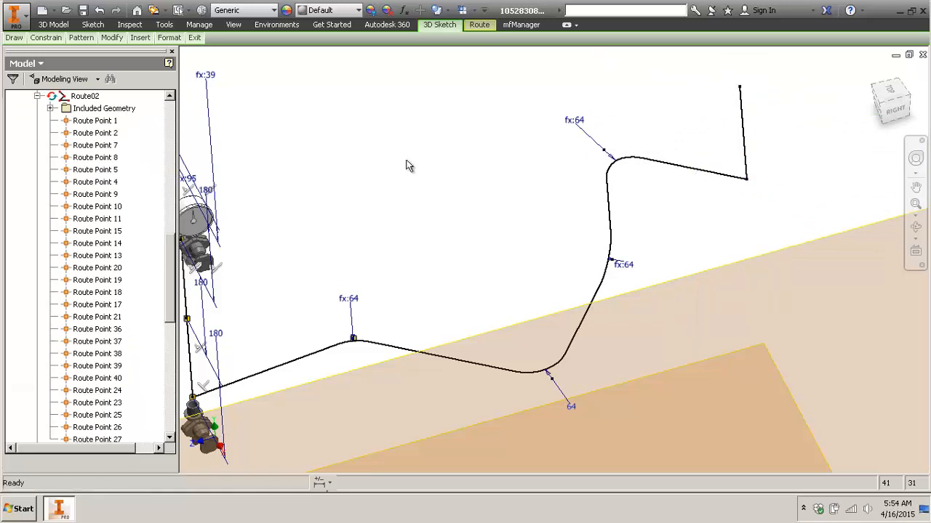
- Finish editing Route02 and return to the main assembly so the upward segment is generated as pipe
{"action": "left_click", "coordinate": [194, 37]}
{"action": "left_click", "coordinate": [199, 69]}
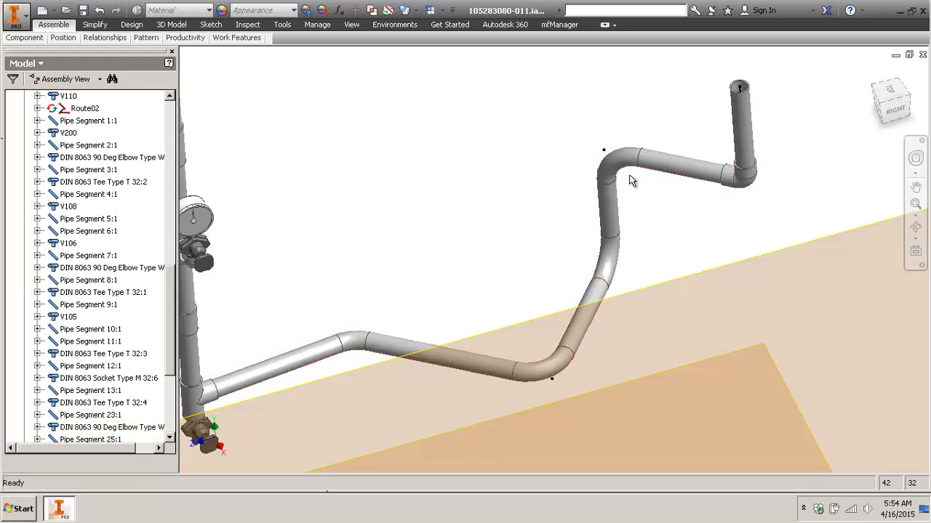
- Open the bent pipe segment as its own part, examine its sweep from several sides, and close the part
{"action": "left_click", "coordinate": [611, 173]}
{"action": "right_click", "coordinate": [432, 167]}
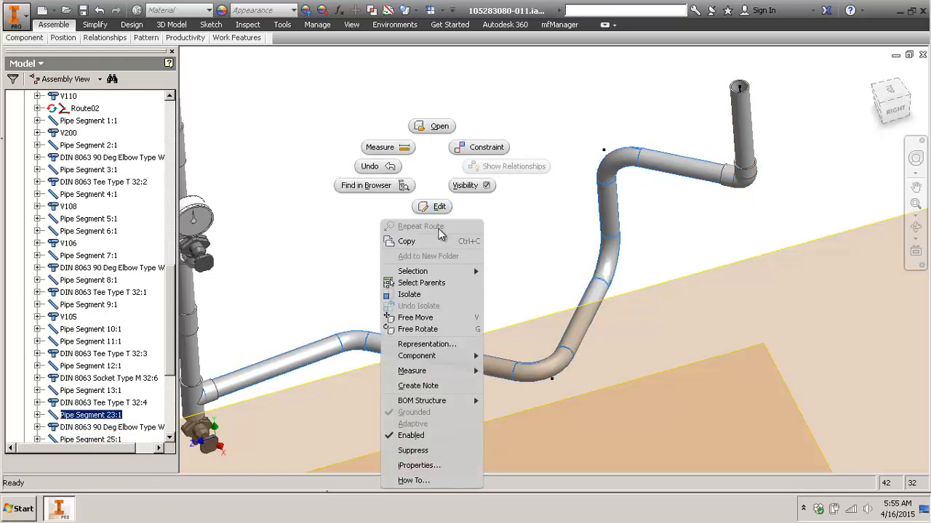
{"action": "left_click", "coordinate": [434, 126]}
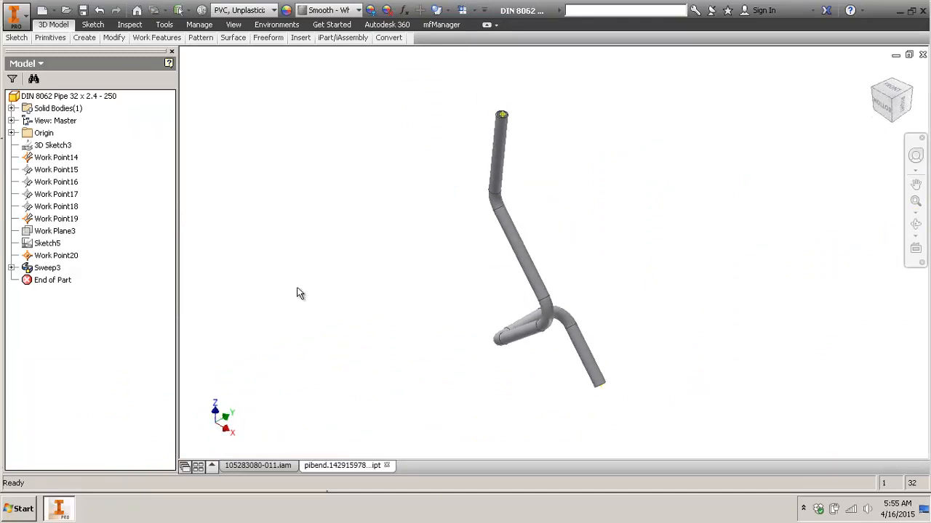
{"action": "left_click", "coordinate": [31, 269]}
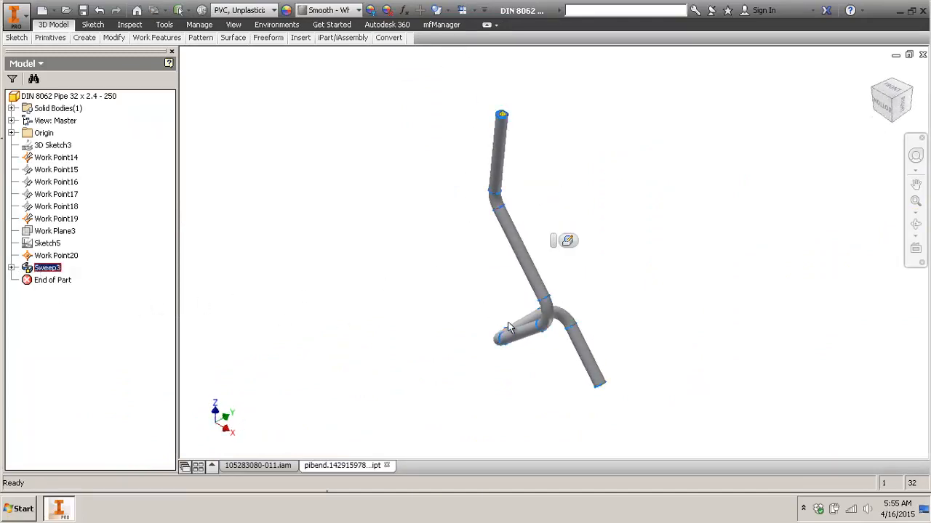
{"action": "middle_click_drag", "start_coordinate": [509, 327], "coordinate": [642, 374], "text": "shift"}
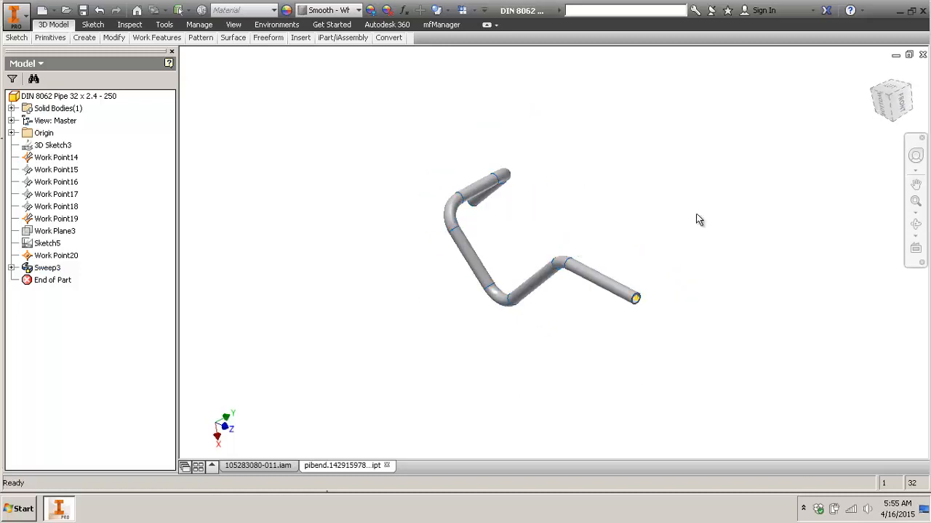
{"action": "key", "text": "ctrl+F4"}
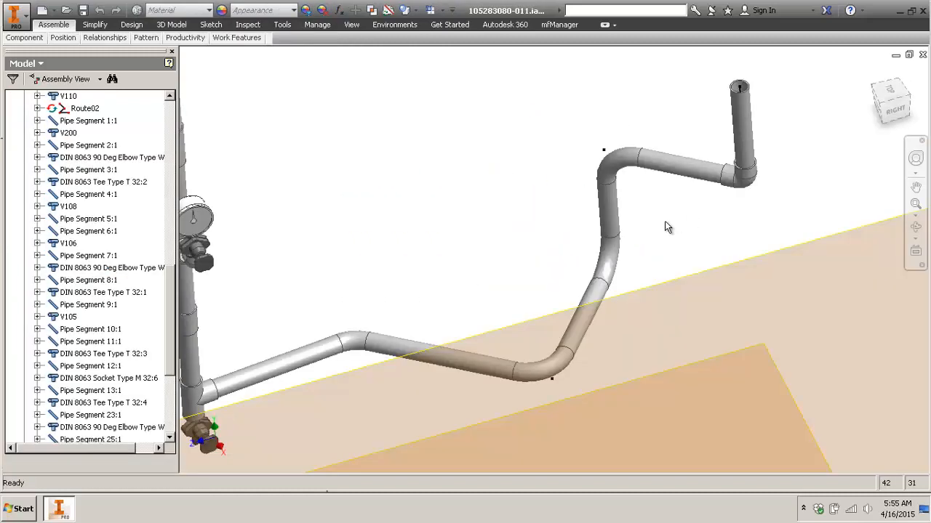
- Use Place Fitting to put the 90-degree elbow from the sharp end corner onto the route's lower 64 mm bend
{"action": "left_click", "coordinate": [731, 182]}
{"action": "middle_click_drag", "start_coordinate": [531, 199], "coordinate": [553, 129]}
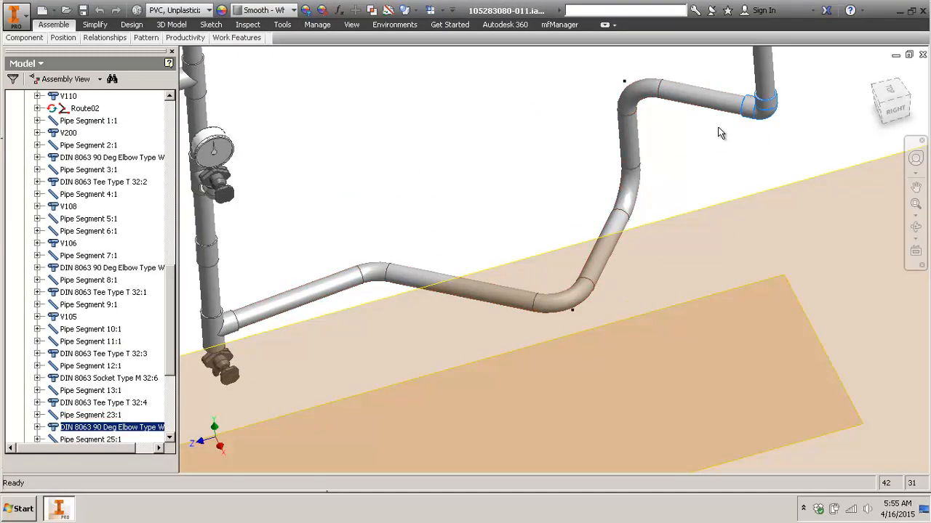
{"action": "middle_click_drag", "start_coordinate": [720, 133], "coordinate": [711, 153]}
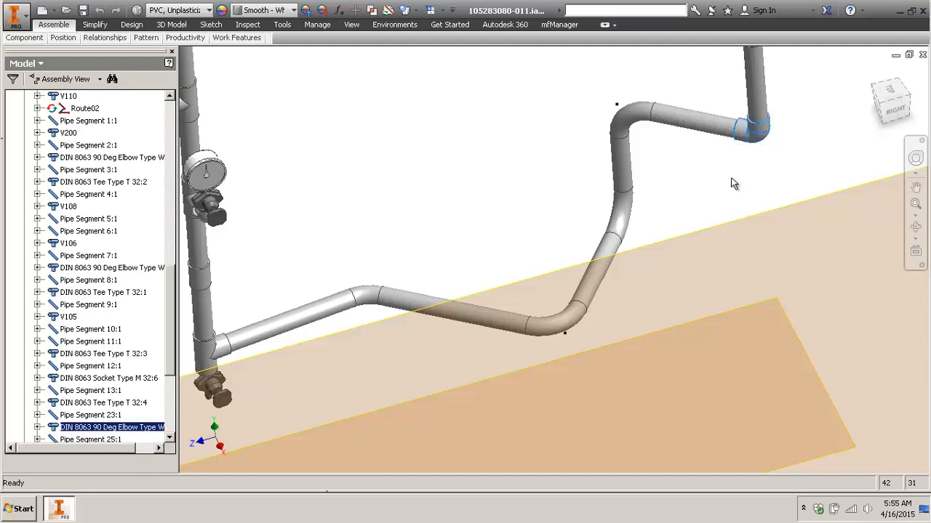
{"action": "type", "text": "P"}
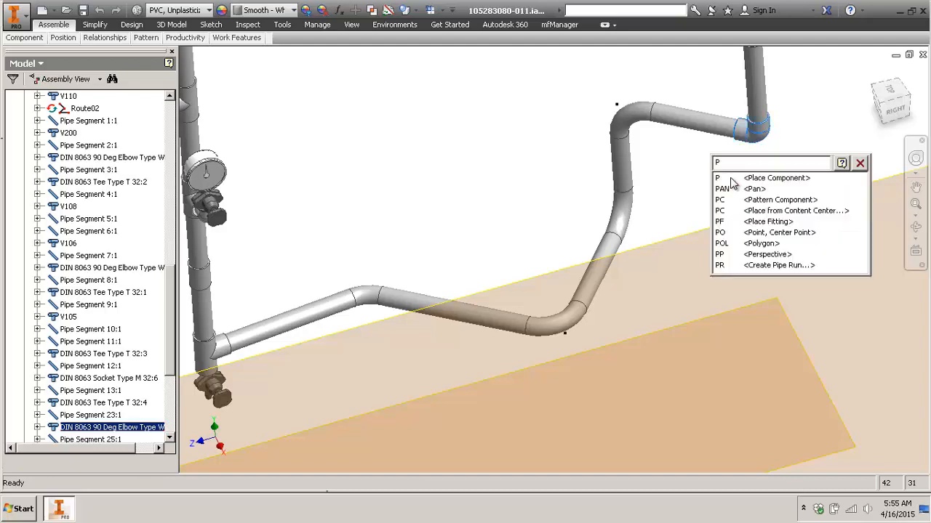
{"action": "type", "text": "F"}
{"action": "key", "text": "Return"}
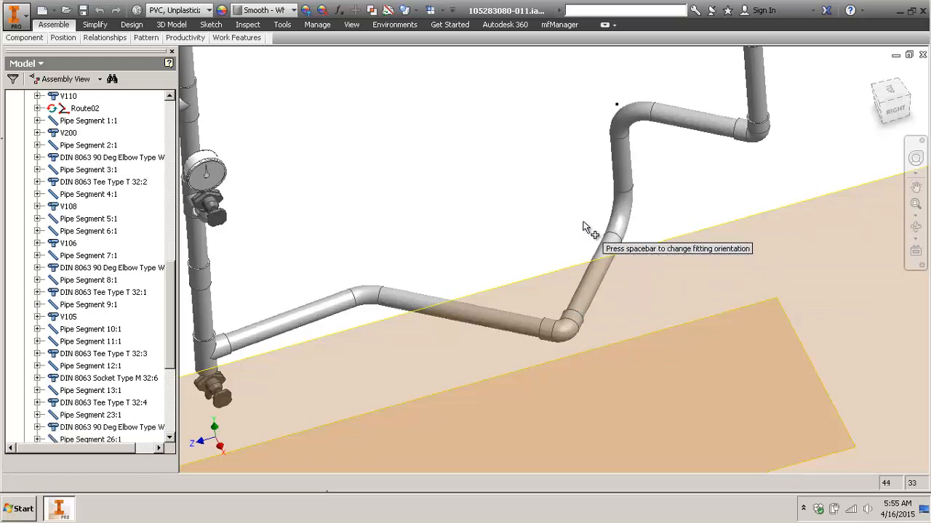
{"action": "right_click", "coordinate": [433, 226]}
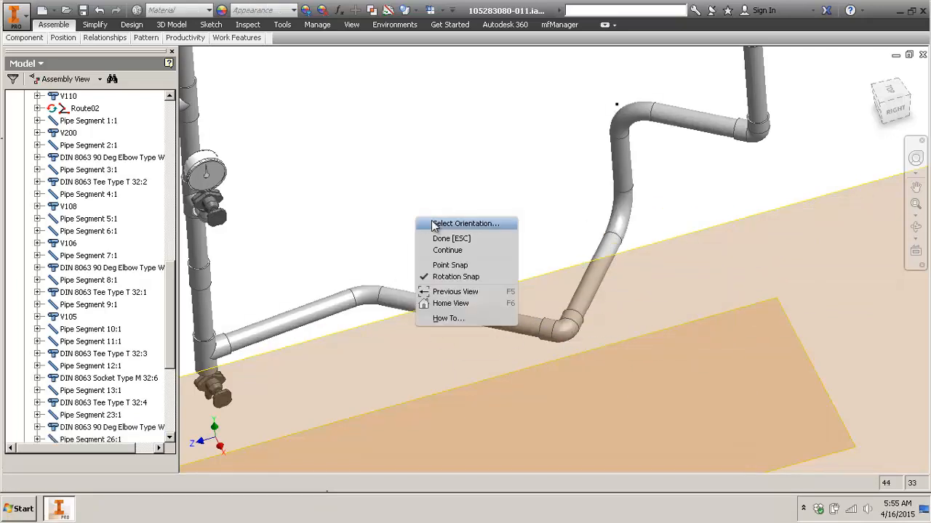
{"action": "left_click", "coordinate": [455, 239]}
- Check the pipe segments on either side of the placed elbow and undo the fitting placement
{"action": "left_click", "coordinate": [387, 297]}
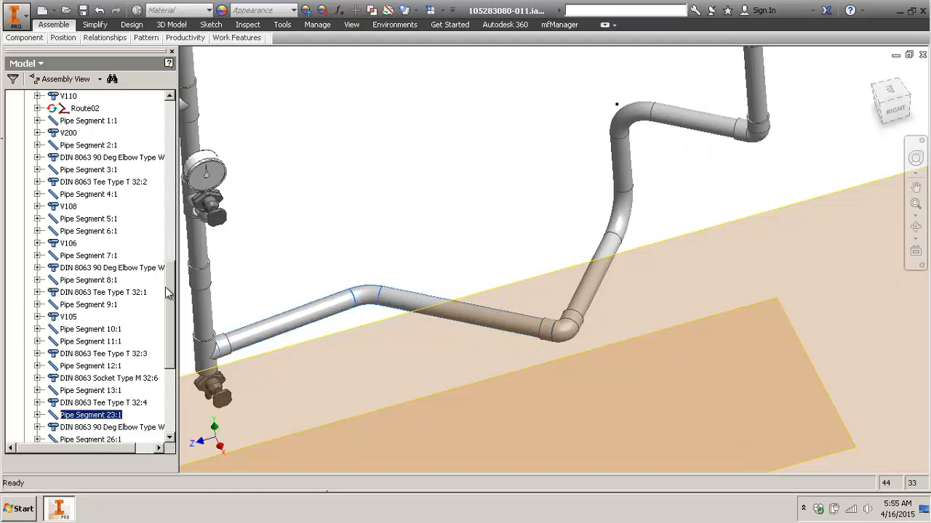
{"action": "left_click_drag", "start_coordinate": [168, 291], "coordinate": [179, 321]}
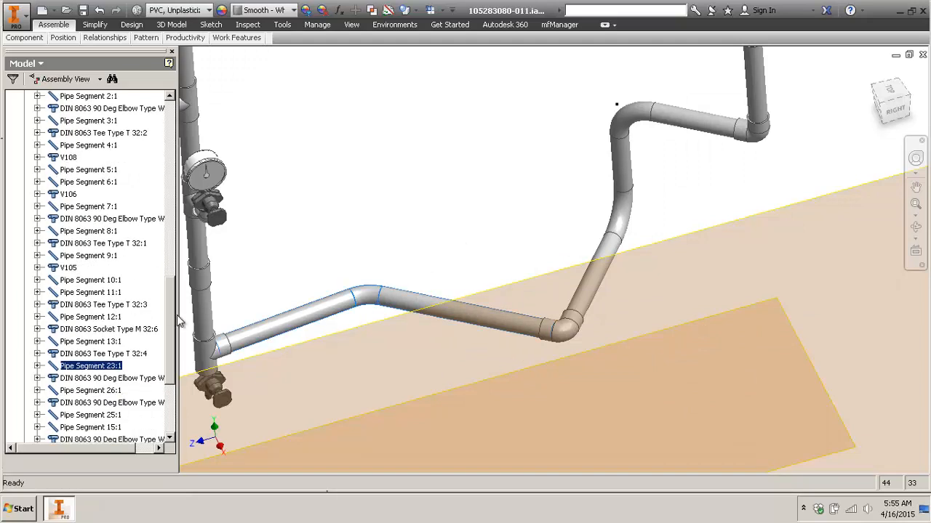
{"action": "left_click", "coordinate": [618, 222]}
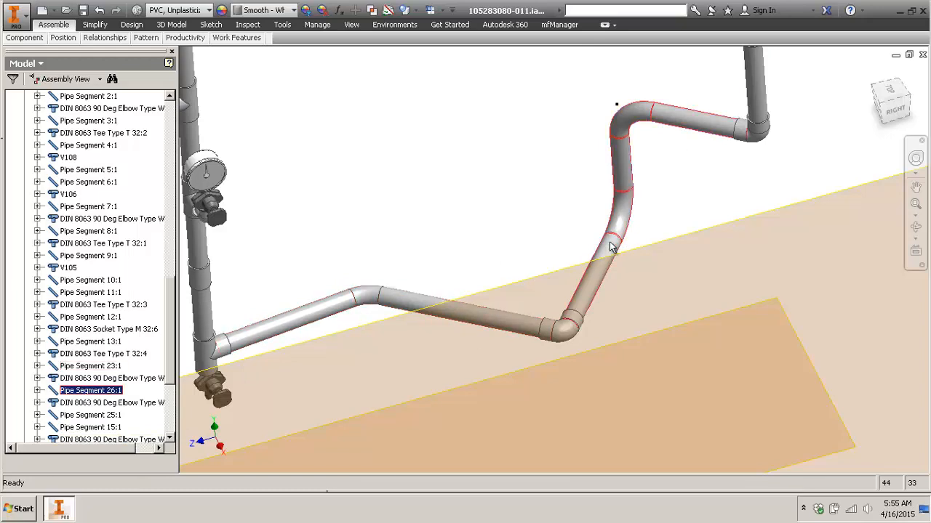
{"action": "left_click", "coordinate": [409, 173]}
{"action": "left_click", "coordinate": [99, 10]}
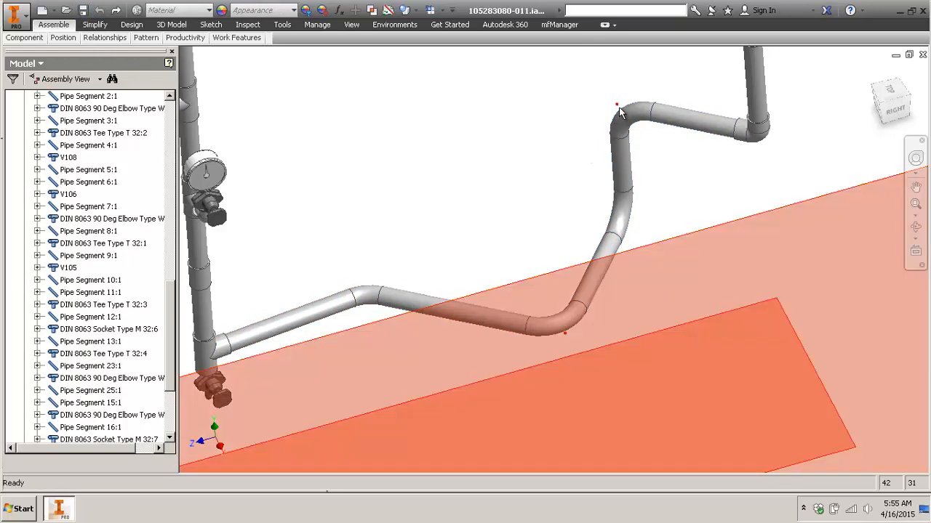
- Reopen Route02 for editing and delete the 64 mm bends at the second and third corners of the extension
{"action": "double_click", "coordinate": [618, 107]}
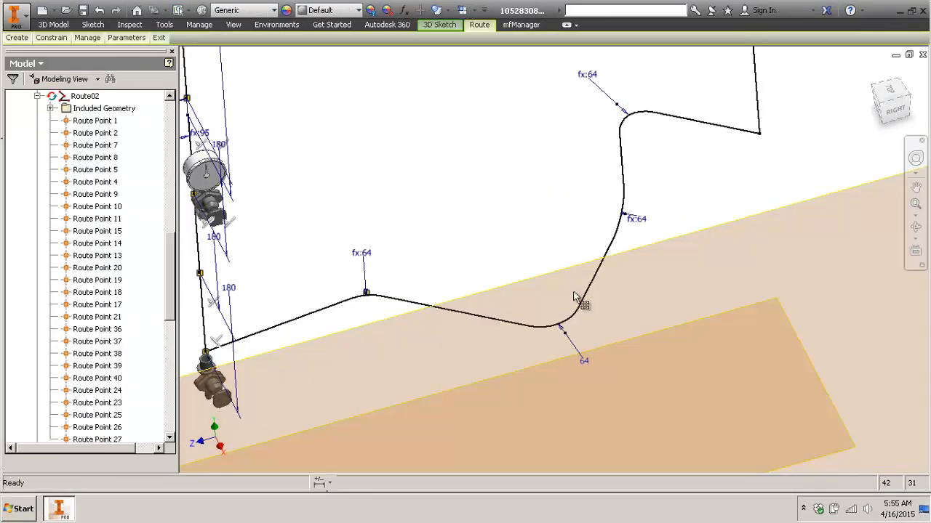
{"action": "left_click", "coordinate": [573, 322]}
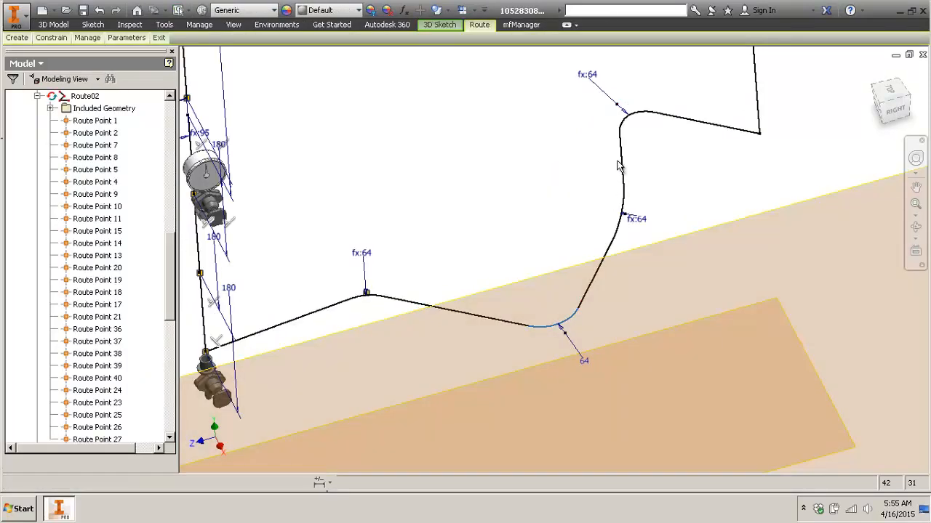
{"action": "left_click", "coordinate": [623, 209], "text": "ctrl"}
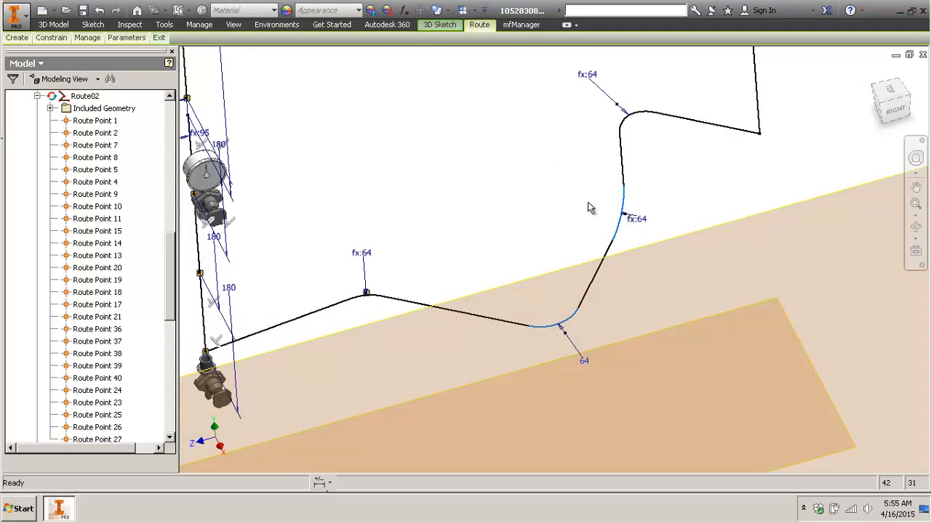
{"action": "key", "text": "Delete"}
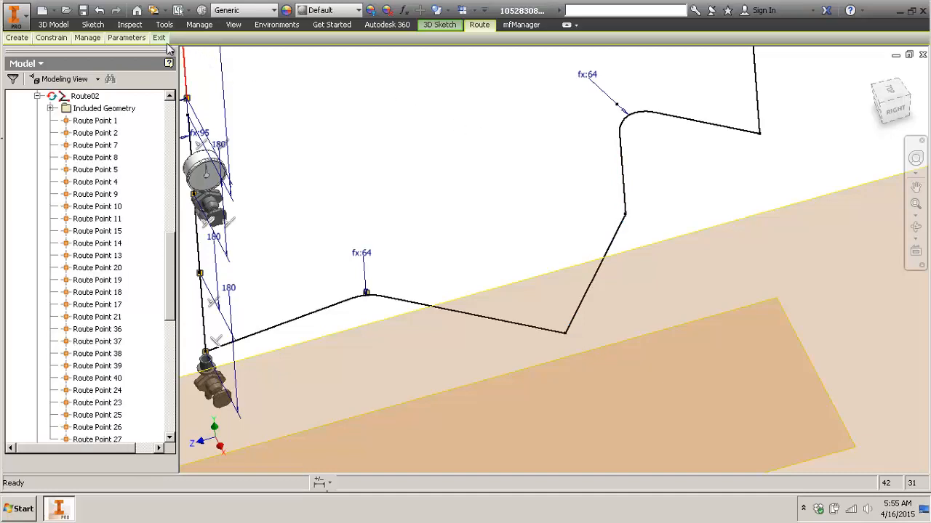
- Finish the route edit, accept the reported problems, and undo the deletion of the two bends
{"action": "mouse_move", "coordinate": [158, 37]}
{"action": "left_click", "coordinate": [164, 73]}
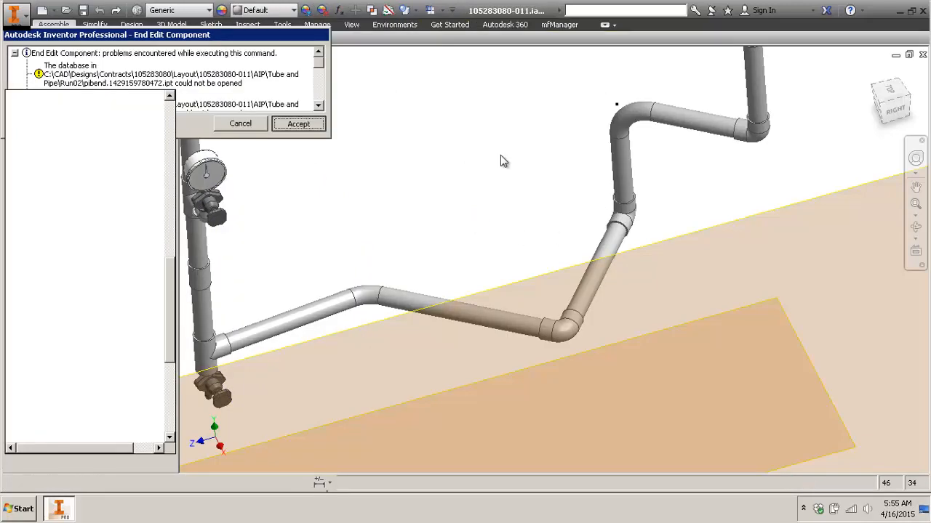
{"action": "key", "text": "Return"}
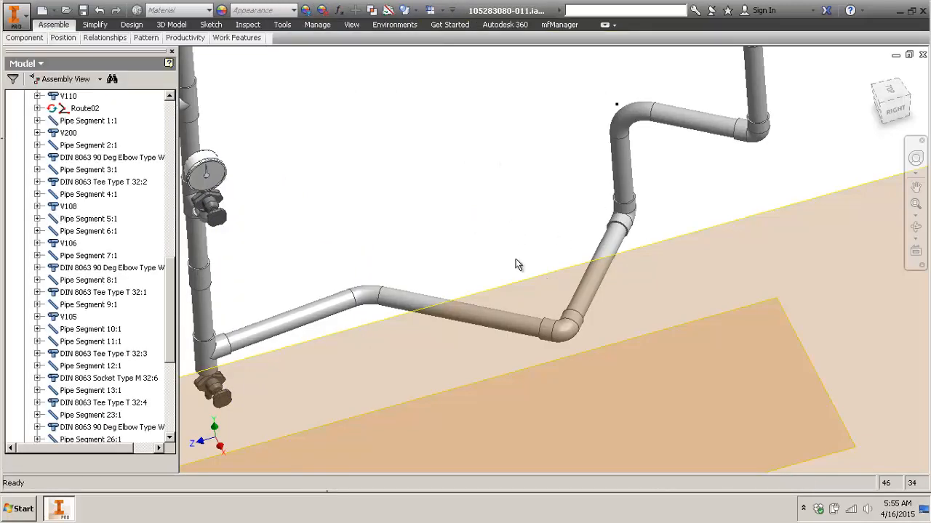
{"action": "left_click", "coordinate": [100, 10]}
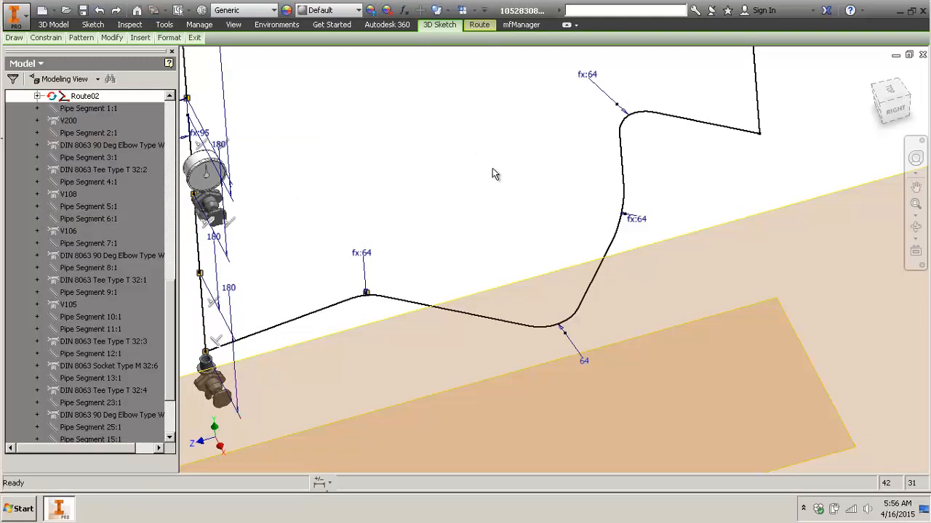
- Show the route's sketch constraints and examine the perpendicular and parallel ones at the bends and the upright end segment
{"action": "key", "text": "F2"}
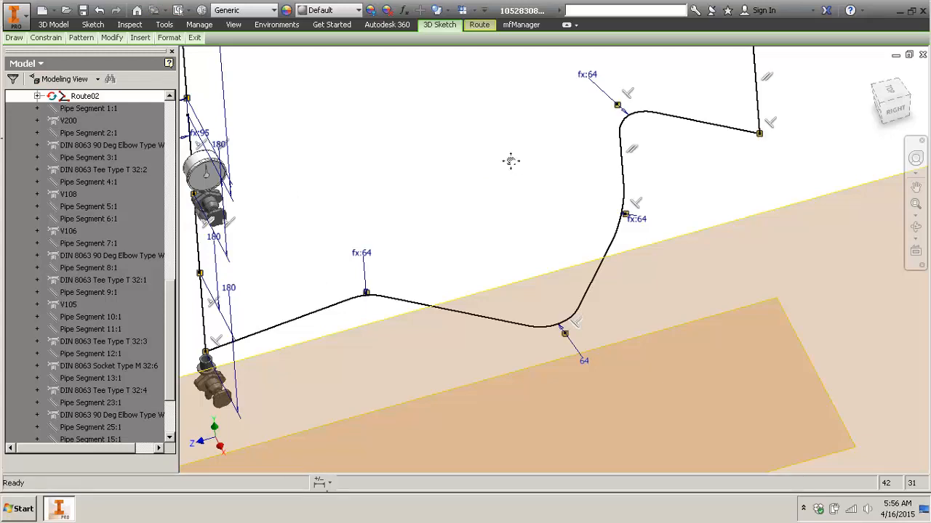
{"action": "left_click_drag", "start_coordinate": [509, 160], "coordinate": [520, 163]}
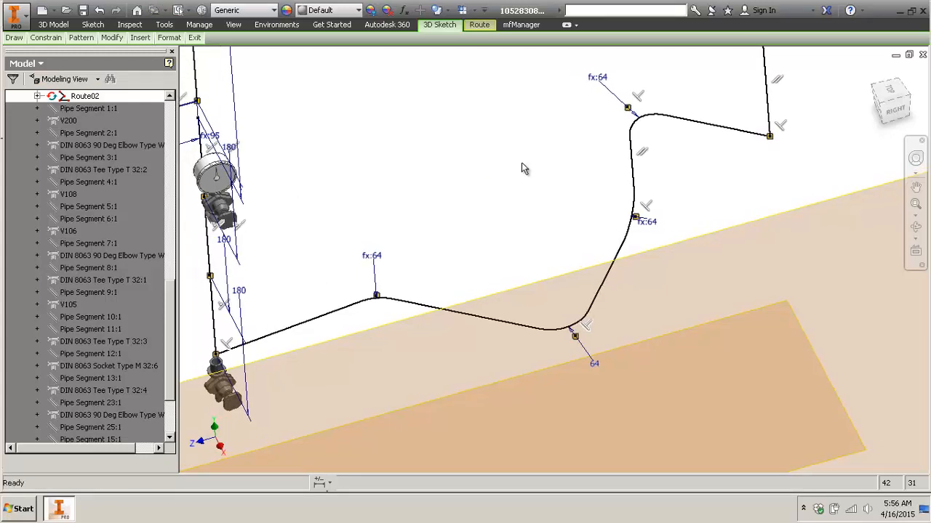
{"action": "scroll", "coordinate": [521, 162], "scroll_direction": "down", "scroll_amount": 5}
{"action": "middle_click_drag", "start_coordinate": [522, 162], "coordinate": [544, 230]}
{"action": "scroll", "coordinate": [546, 230], "scroll_direction": "up", "scroll_amount": 6}
{"action": "middle_click_drag", "start_coordinate": [558, 280], "coordinate": [559, 231]}
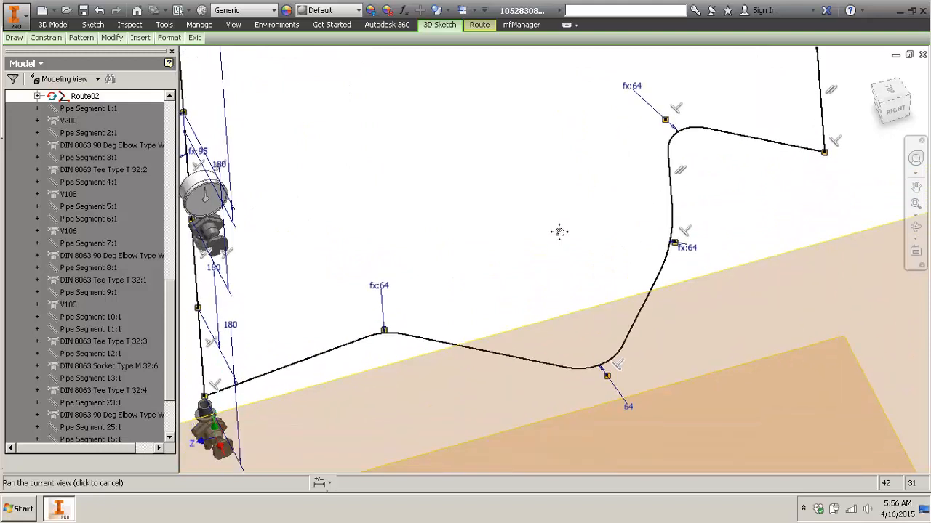
{"action": "scroll", "coordinate": [560, 236], "scroll_direction": "down", "scroll_amount": 3}
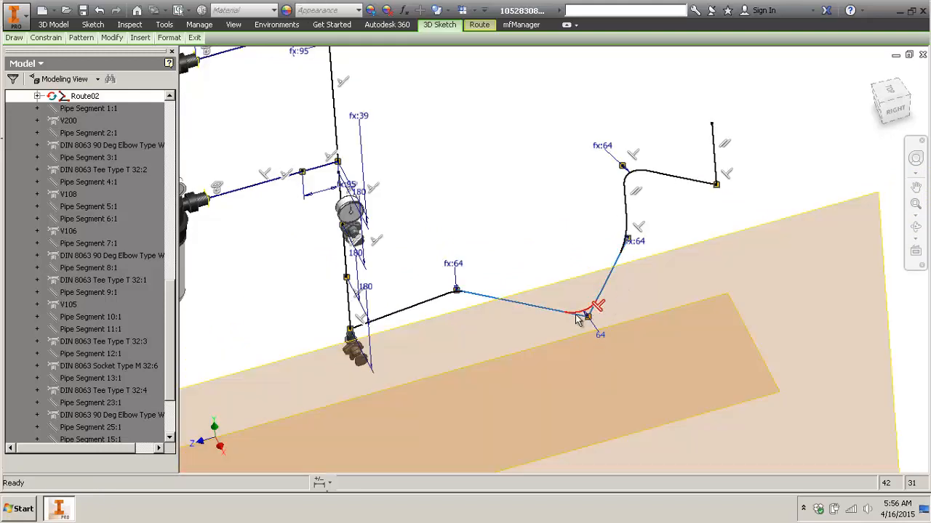
{"action": "scroll", "coordinate": [625, 244], "scroll_direction": "up", "scroll_amount": 4}
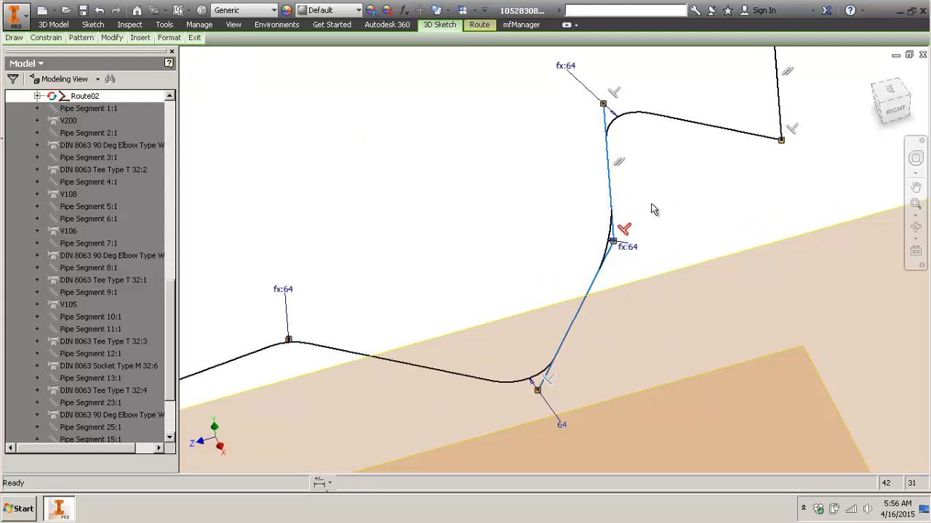
{"action": "scroll", "coordinate": [652, 209], "scroll_direction": "down", "scroll_amount": 2}
{"action": "left_click", "coordinate": [629, 227]}
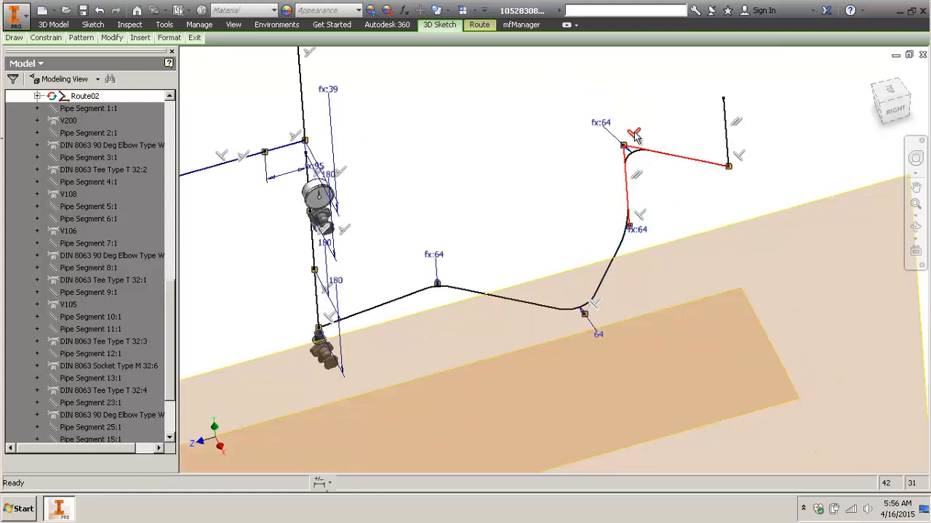
{"action": "left_click", "coordinate": [638, 172]}
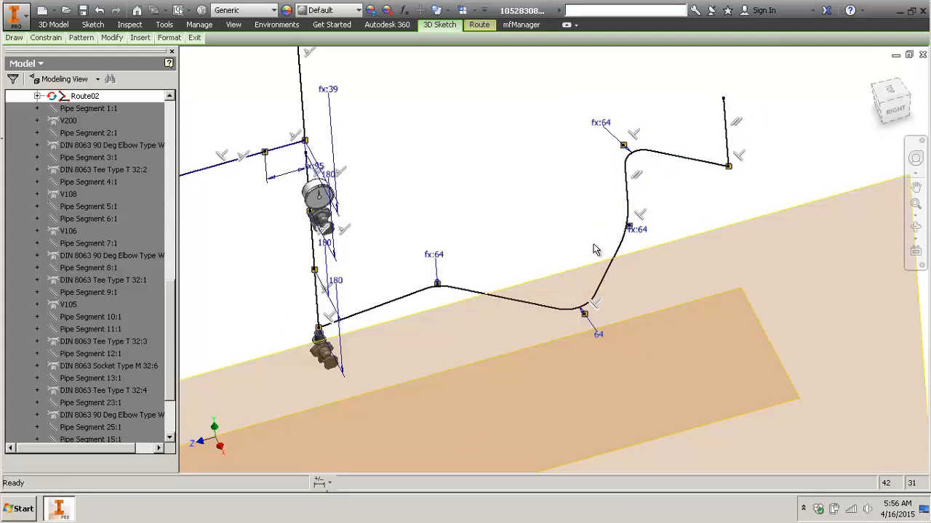
{"action": "left_click", "coordinate": [733, 127]}
{"action": "left_click", "coordinate": [570, 214]}
{"action": "middle_click_drag", "start_coordinate": [673, 190], "coordinate": [716, 207]}
{"action": "scroll", "coordinate": [706, 166], "scroll_direction": "down", "scroll_amount": 3}
{"action": "scroll", "coordinate": [716, 207], "scroll_direction": "up", "scroll_amount": 3}
{"action": "middle_click_drag", "start_coordinate": [543, 230], "coordinate": [476, 276]}
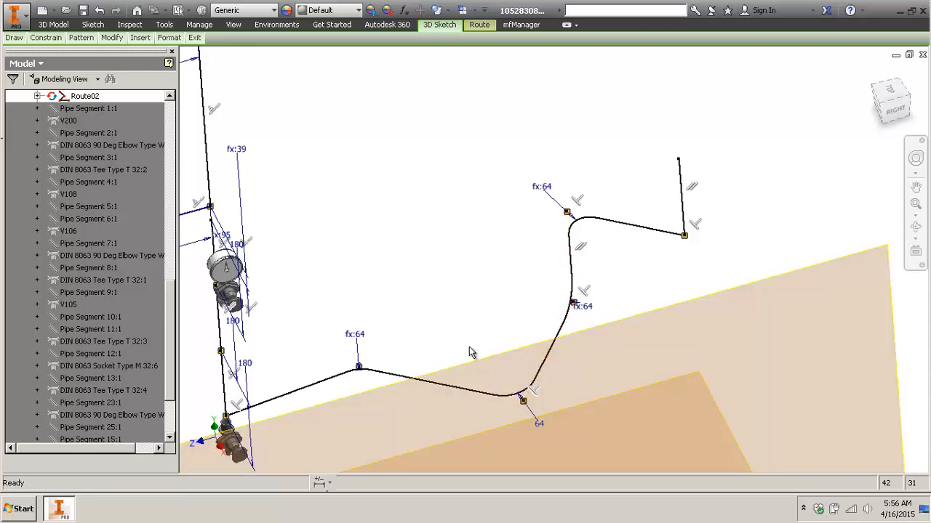
{"action": "middle_click_drag", "start_coordinate": [469, 352], "coordinate": [549, 292]}
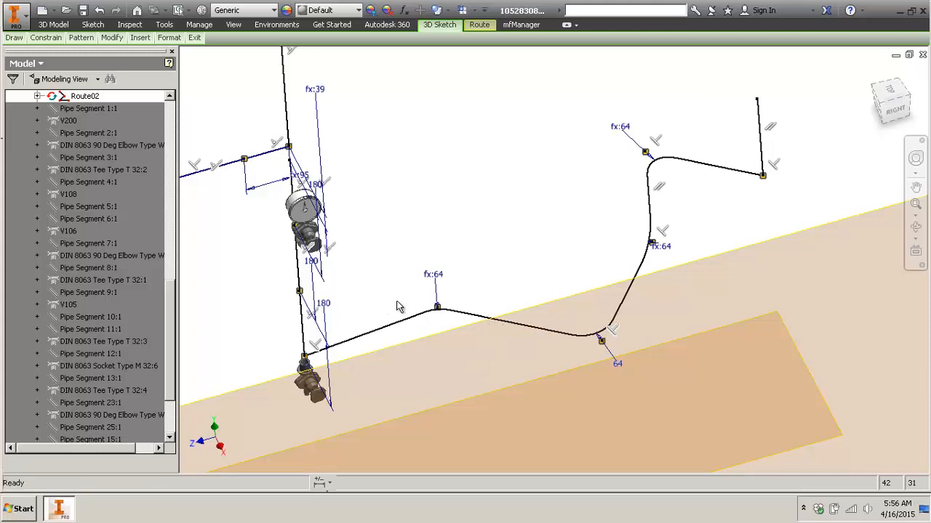
- Hide the constraint symbols and dimension the extension's first segment, from the main pipe to the first bend, to 300 mm
{"action": "left_click", "coordinate": [428, 320]}
{"action": "left_click_drag", "start_coordinate": [442, 310], "coordinate": [459, 322]}
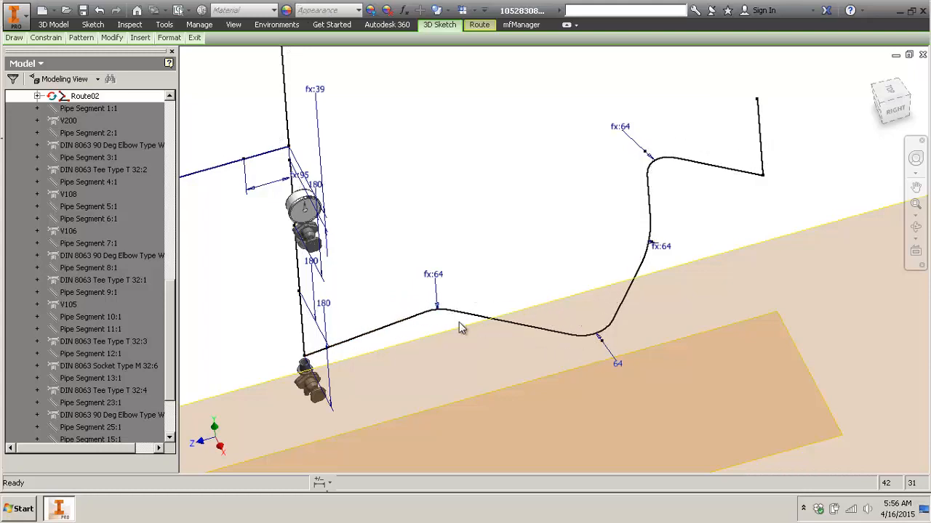
{"action": "key", "text": "d"}
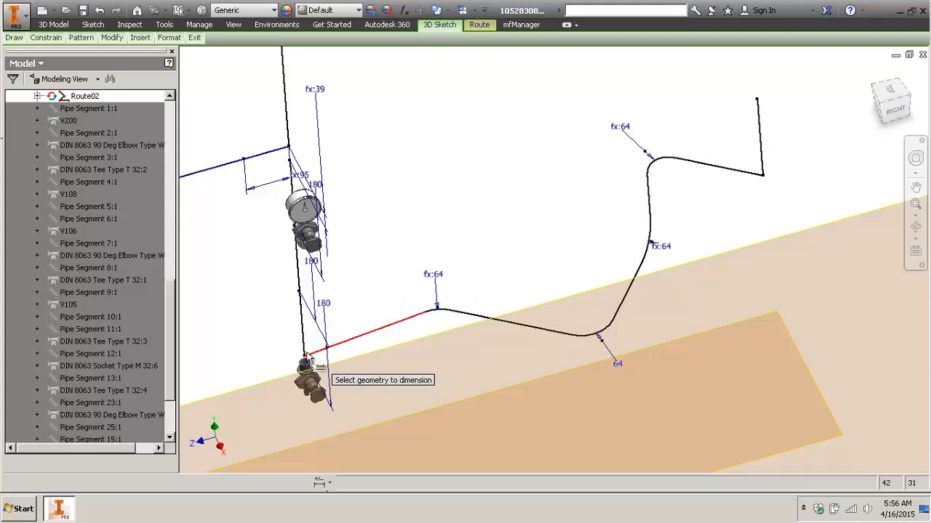
{"action": "left_click", "coordinate": [342, 345]}
{"action": "left_click", "coordinate": [354, 359]}
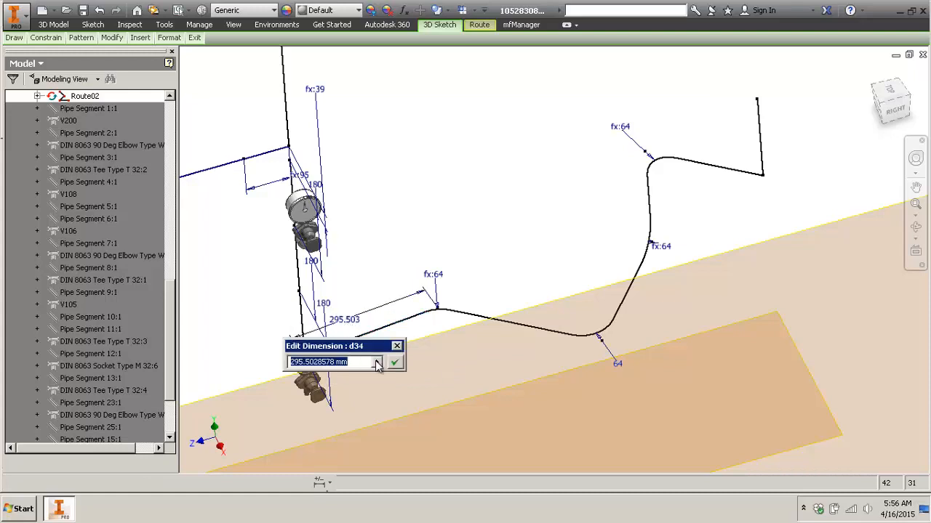
{"action": "type", "text": "300"}
{"action": "key", "text": "Return"}
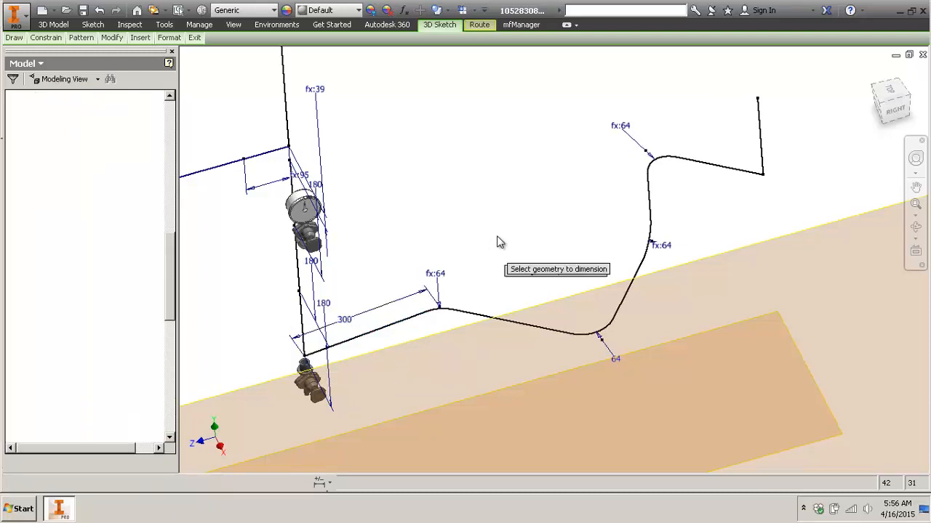
- Make the extension's first segment parallel to the lower branch pipe that joins the main riser
{"action": "key", "text": "Escape"}
{"action": "right_click_drag", "start_coordinate": [468, 234], "coordinate": [467, 288]}
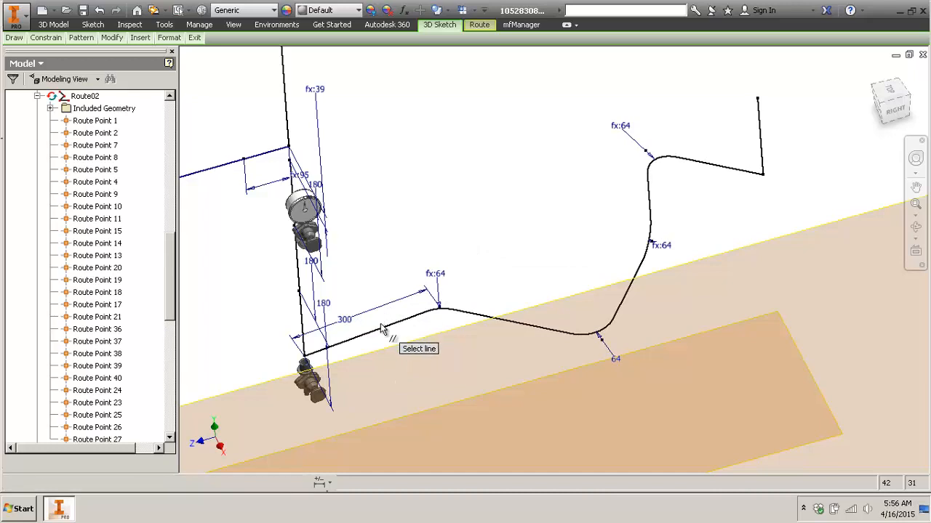
{"action": "left_click", "coordinate": [384, 327]}
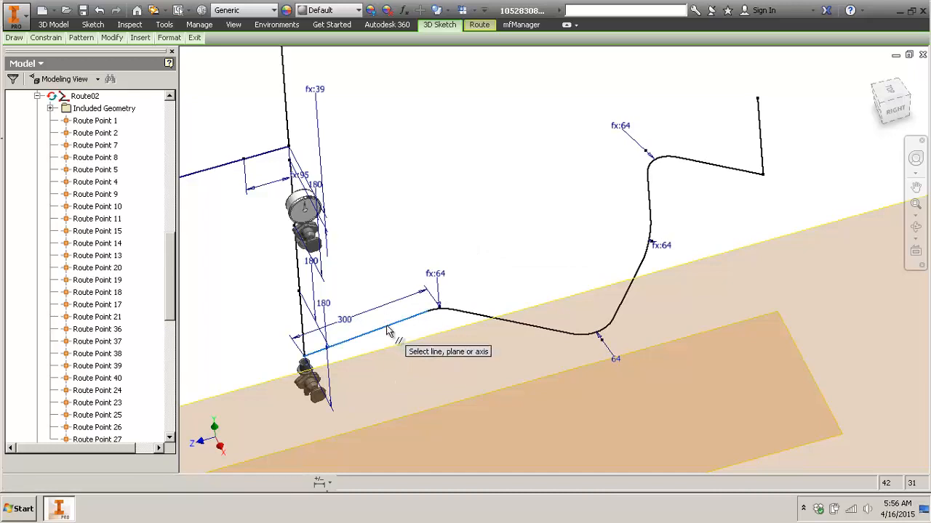
{"action": "left_click", "coordinate": [265, 155]}
{"action": "key", "text": "Escape"}
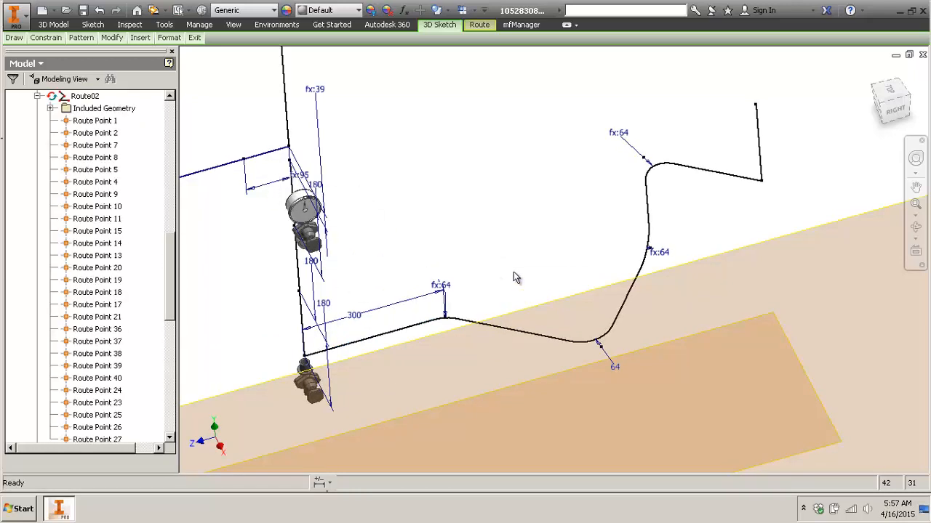
- Dimension the angle between the extension's first and second segments, trying 135 degrees and undoing that value
{"action": "right_click_drag", "start_coordinate": [513, 272], "coordinate": [470, 328]}
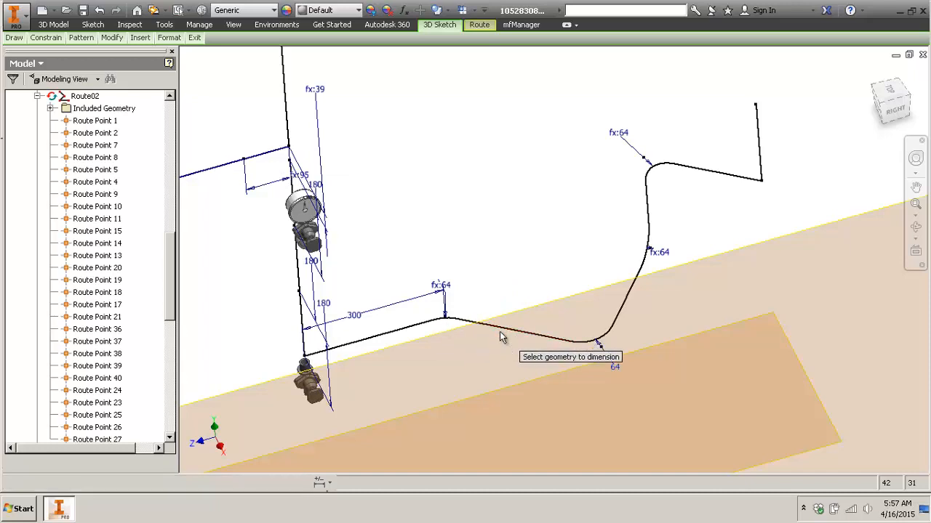
{"action": "left_click", "coordinate": [416, 328]}
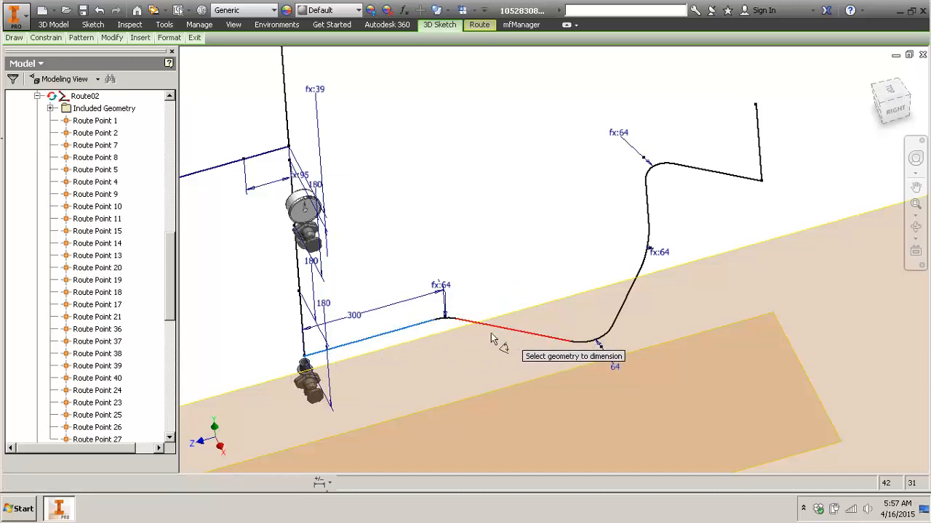
{"action": "left_click", "coordinate": [514, 331]}
{"action": "left_click", "coordinate": [449, 399]}
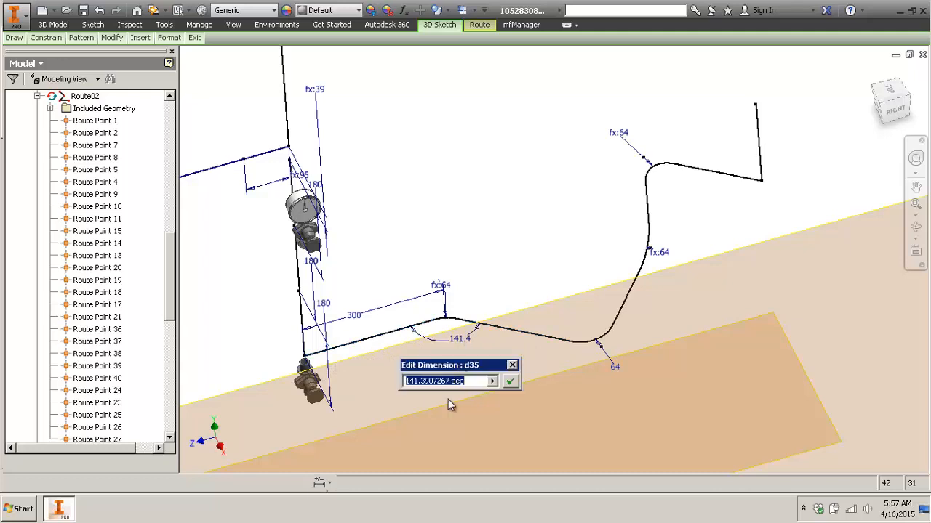
{"action": "type", "text": "135"}
{"action": "key", "text": "Return"}
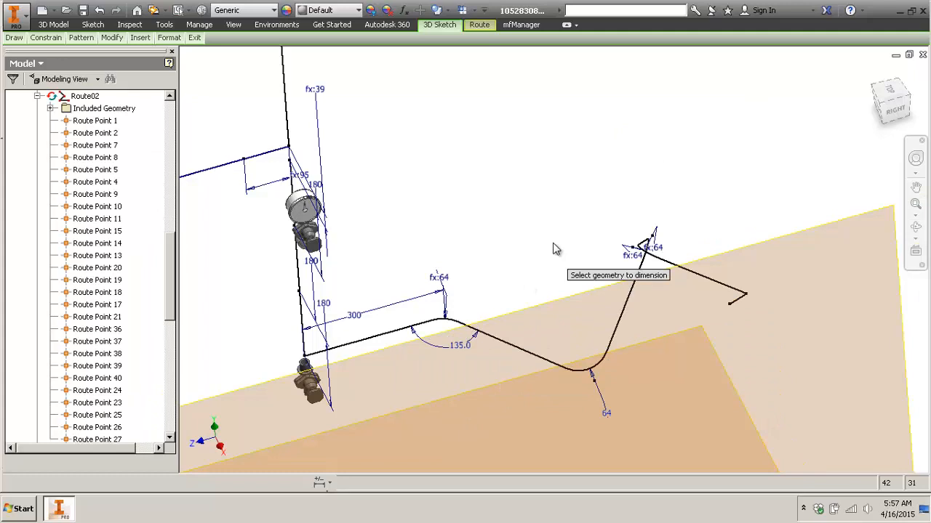
{"action": "key", "text": "ctrl+z"}
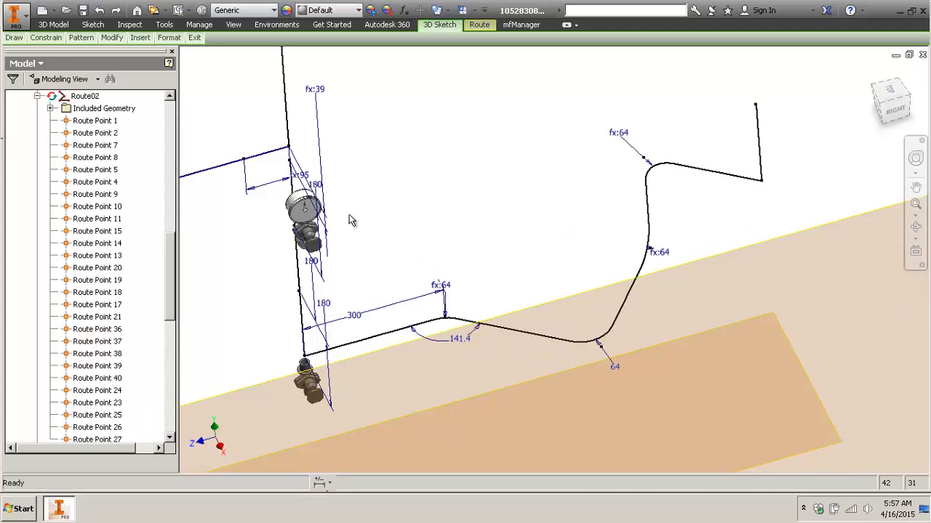
{"action": "type", "text": "p"}
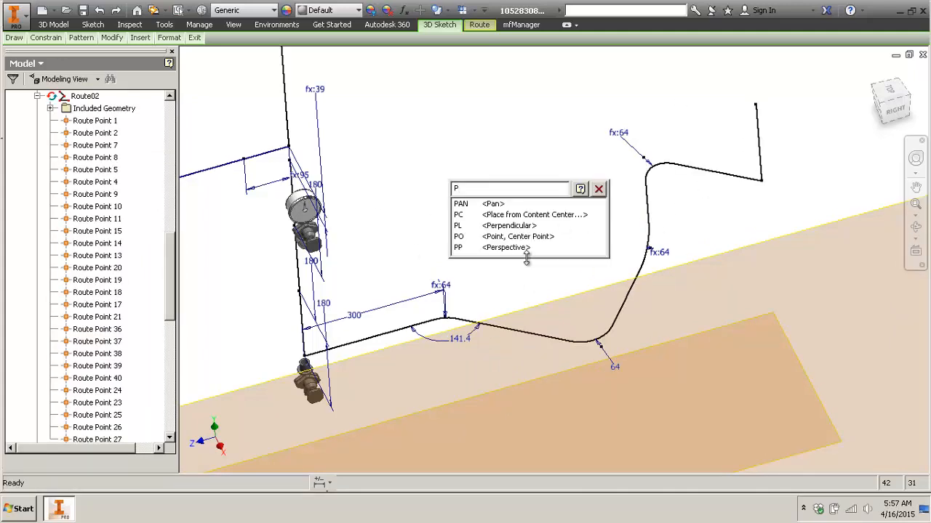
{"action": "key", "text": "Escape"}
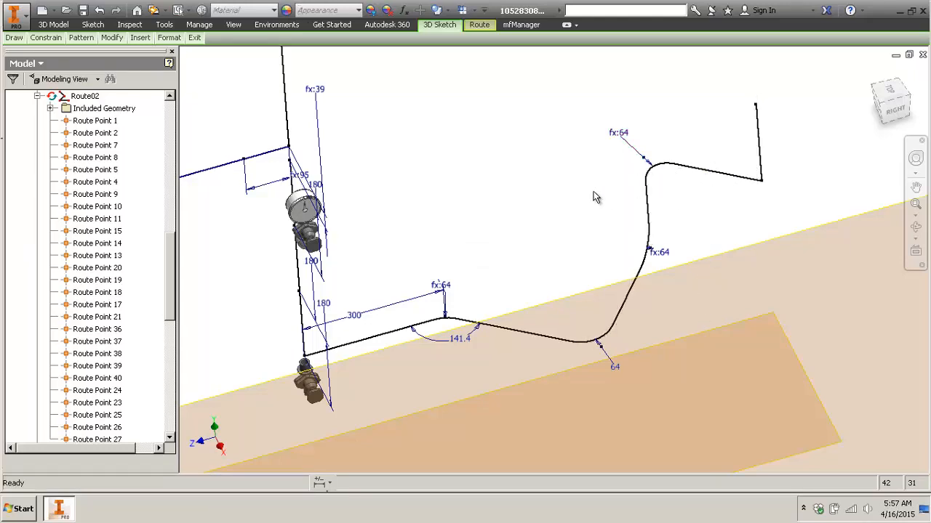
- Expand Route02's included geometry and examine its work points and work planes alongside the extension
{"action": "left_click", "coordinate": [49, 108]}
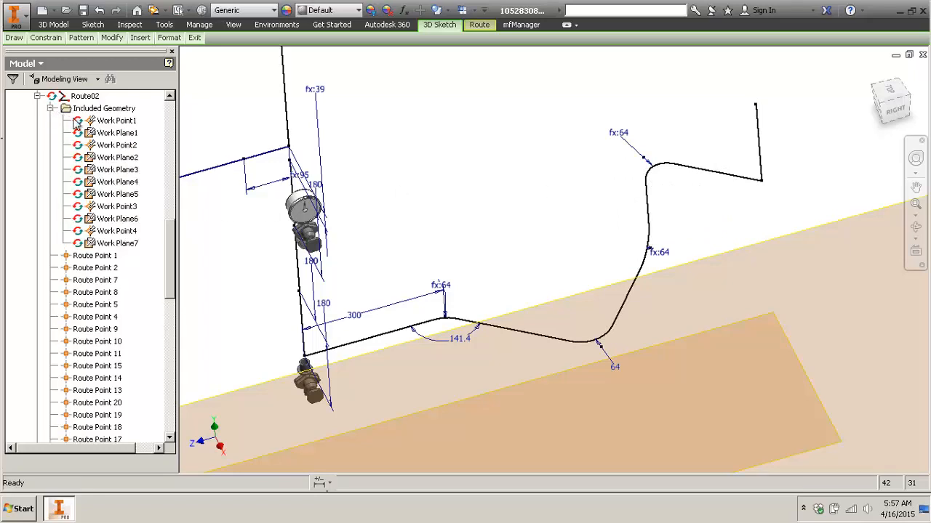
{"action": "scroll", "coordinate": [663, 163], "scroll_direction": "down", "scroll_amount": 3}
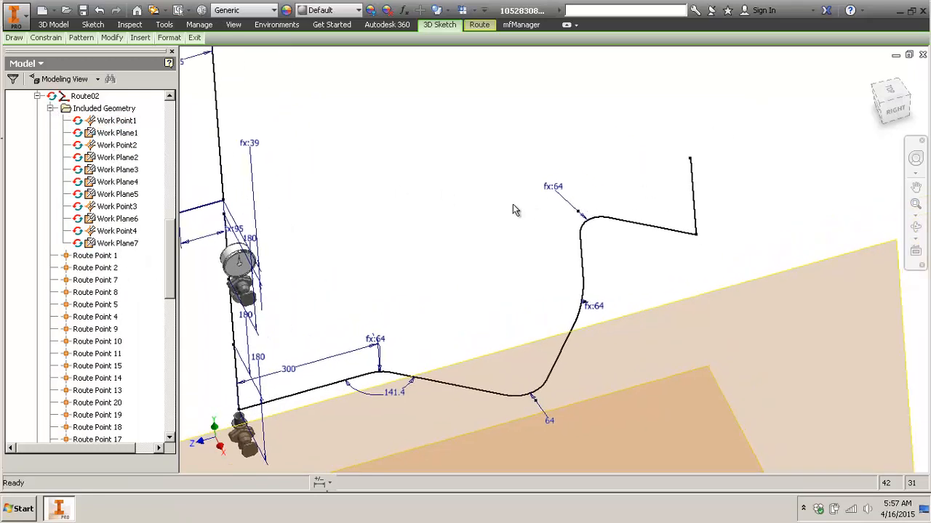
{"action": "mouse_move", "coordinate": [624, 164]}
{"action": "middle_mouse_down"}
{"action": "mouse_move", "coordinate": [616, 183]}
{"action": "mouse_move", "coordinate": [632, 160]}
{"action": "middle_mouse_up"}
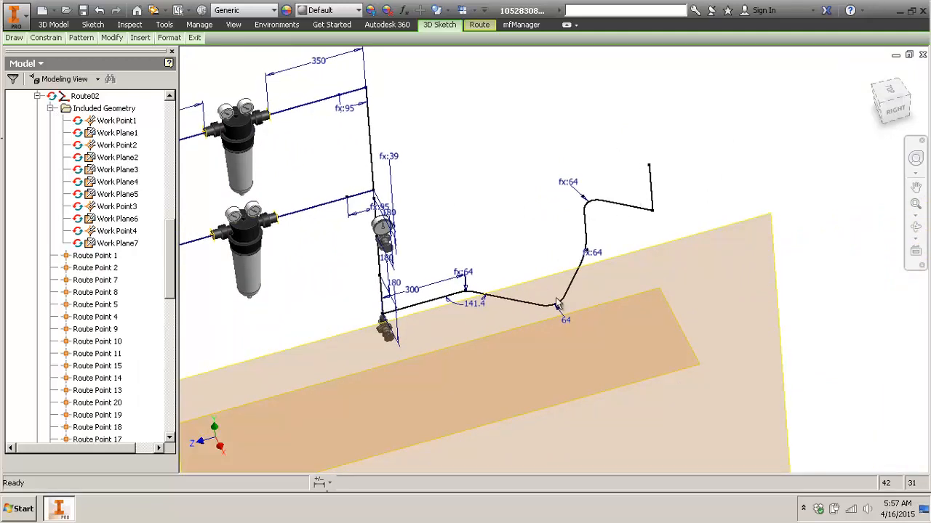
- Resume routing from the free end of the extension's upright segment and examine the orthogonal route tool's axes and rotation handles
{"action": "right_click", "coordinate": [651, 172]}
{"action": "left_click", "coordinate": [772, 228]}
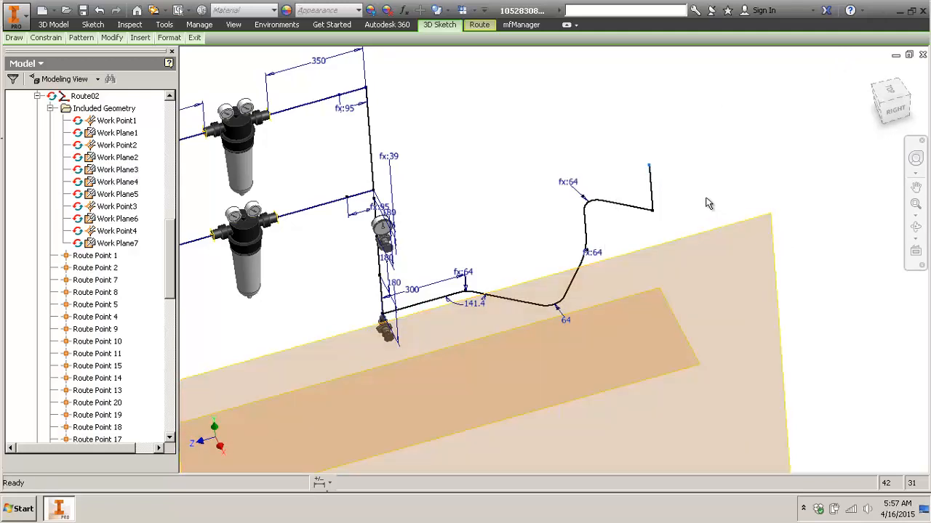
{"action": "left_click", "coordinate": [649, 168]}
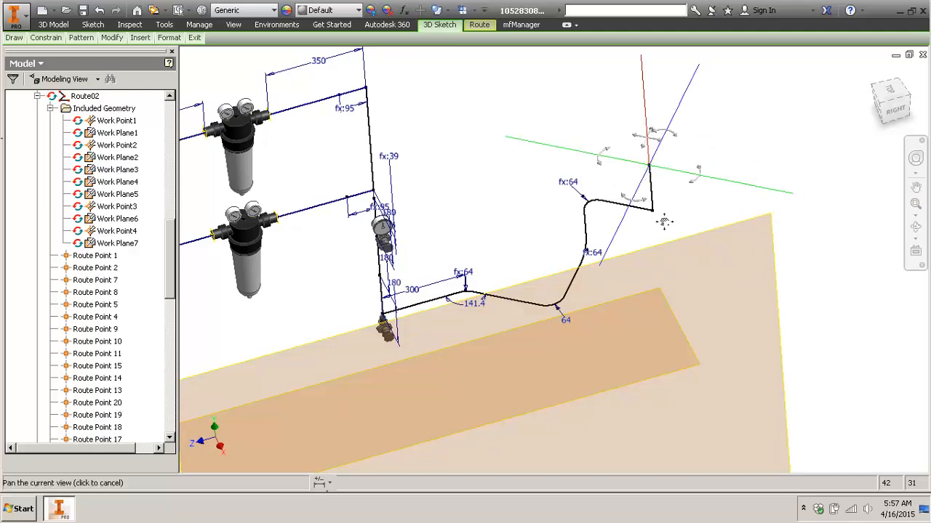
{"action": "middle_click_drag", "start_coordinate": [662, 218], "coordinate": [591, 290]}
{"action": "scroll", "coordinate": [580, 199], "scroll_direction": "down", "scroll_amount": 3}
{"action": "scroll", "coordinate": [629, 165], "scroll_direction": "up", "scroll_amount": 2}
{"action": "scroll", "coordinate": [633, 178], "scroll_direction": "down", "scroll_amount": 2}
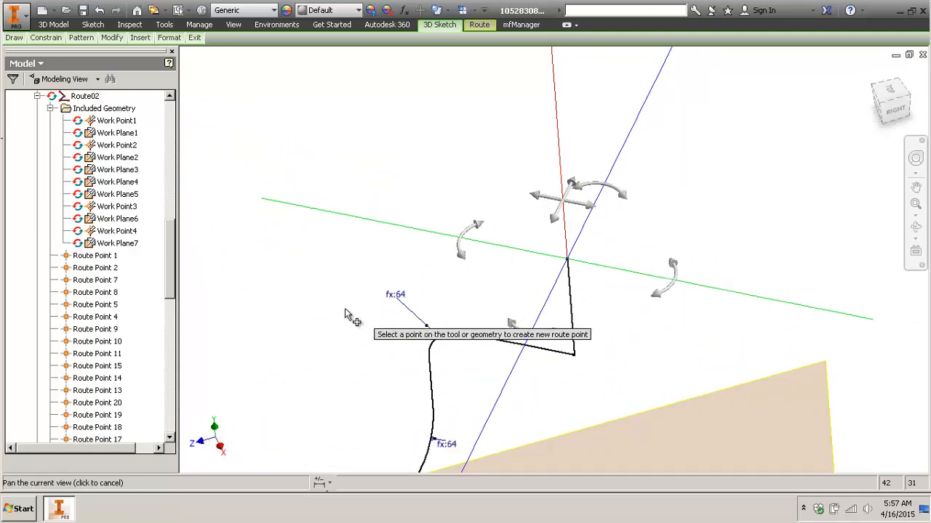
{"action": "left_click_drag", "start_coordinate": [345, 316], "coordinate": [353, 317]}
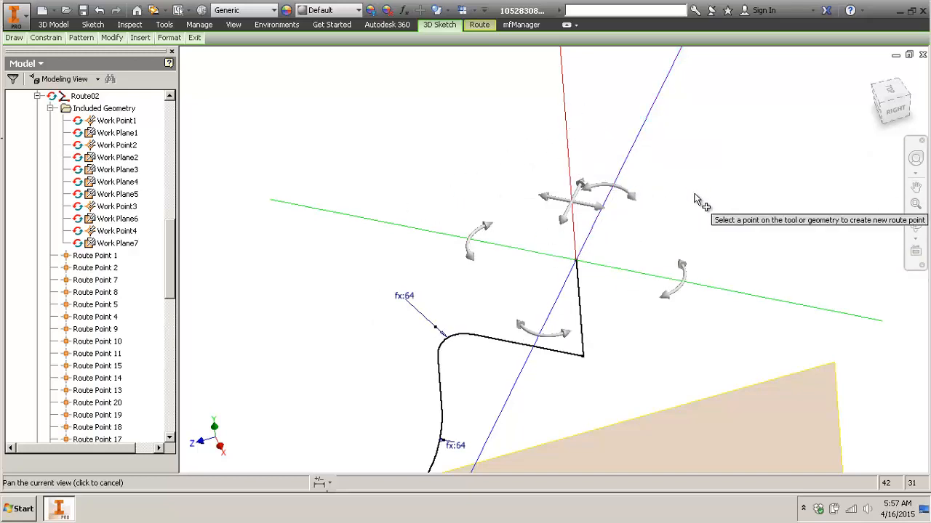
{"action": "scroll", "coordinate": [696, 197], "scroll_direction": "down", "scroll_amount": 3}
{"action": "scroll", "coordinate": [661, 182], "scroll_direction": "up", "scroll_amount": 3}
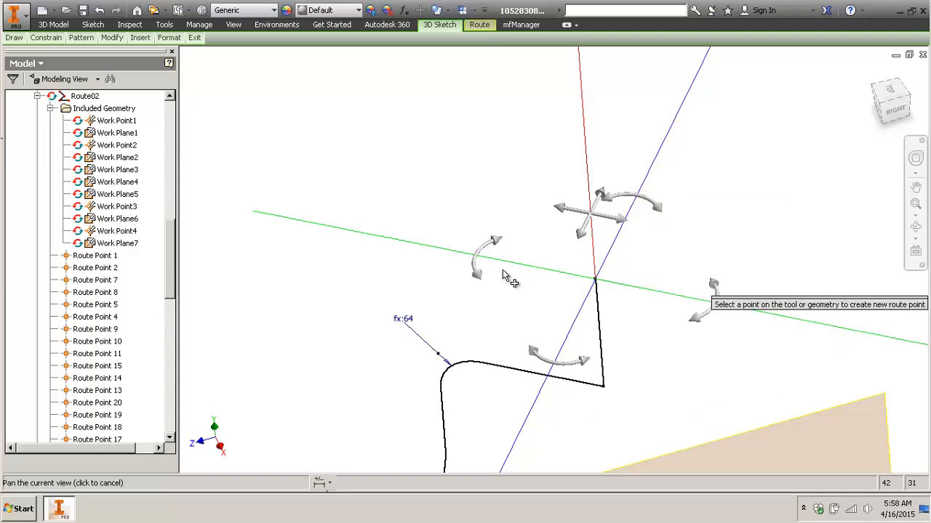
{"action": "middle_click_drag", "start_coordinate": [540, 152], "coordinate": [527, 153]}
{"action": "scroll", "coordinate": [526, 154], "scroll_direction": "up", "scroll_amount": 2}
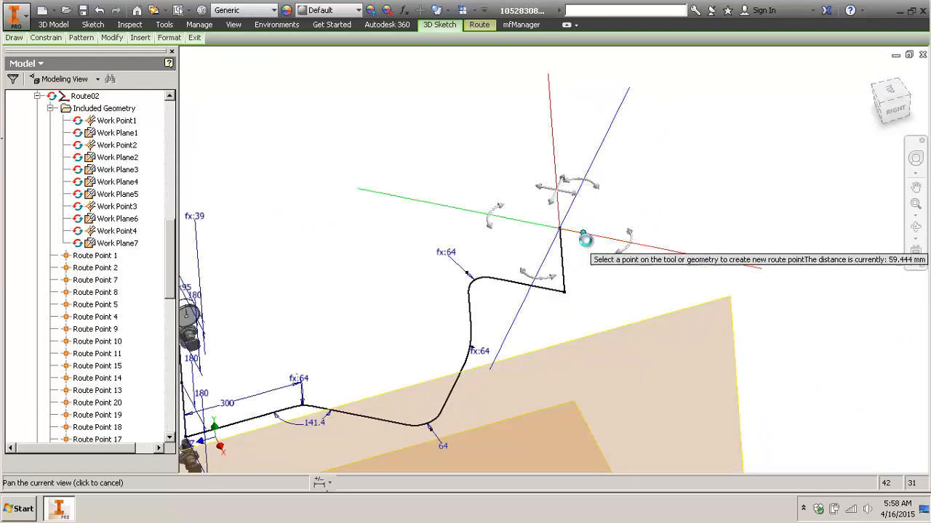
{"action": "middle_click_drag", "start_coordinate": [589, 255], "coordinate": [629, 279]}
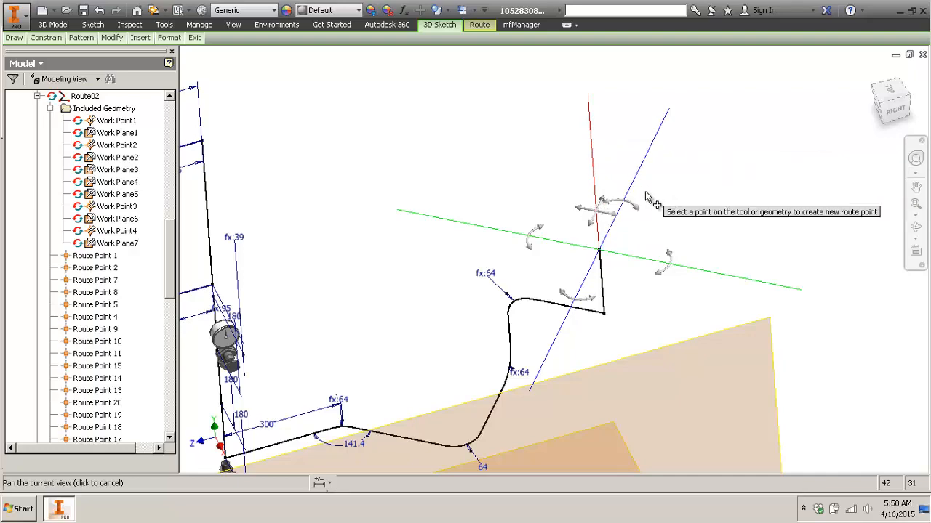
{"action": "middle_click_drag", "start_coordinate": [677, 346], "coordinate": [784, 239]}
{"action": "middle_click_drag", "start_coordinate": [502, 180], "coordinate": [494, 229]}
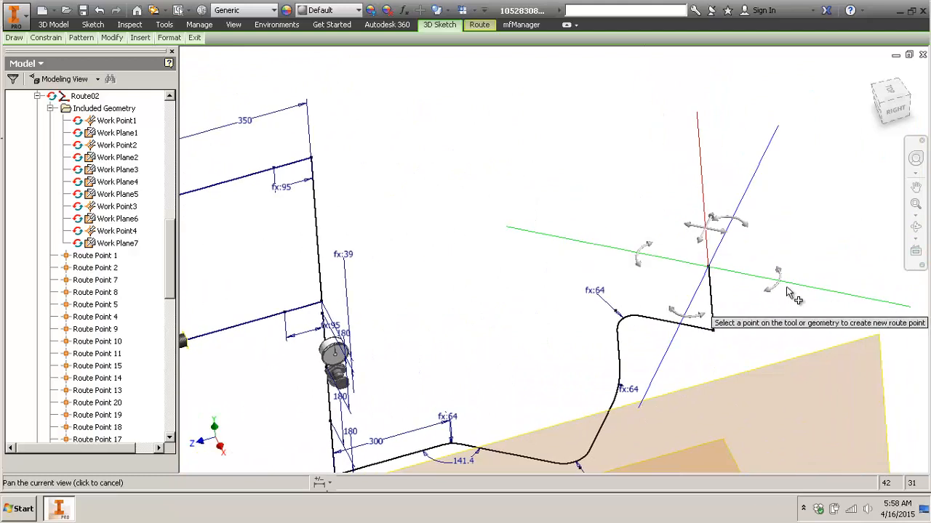
{"action": "scroll", "coordinate": [787, 288], "scroll_direction": "down", "scroll_amount": 4}
{"action": "middle_click_drag", "start_coordinate": [635, 286], "coordinate": [465, 255]}
{"action": "scroll", "coordinate": [475, 238], "scroll_direction": "up", "scroll_amount": 3}
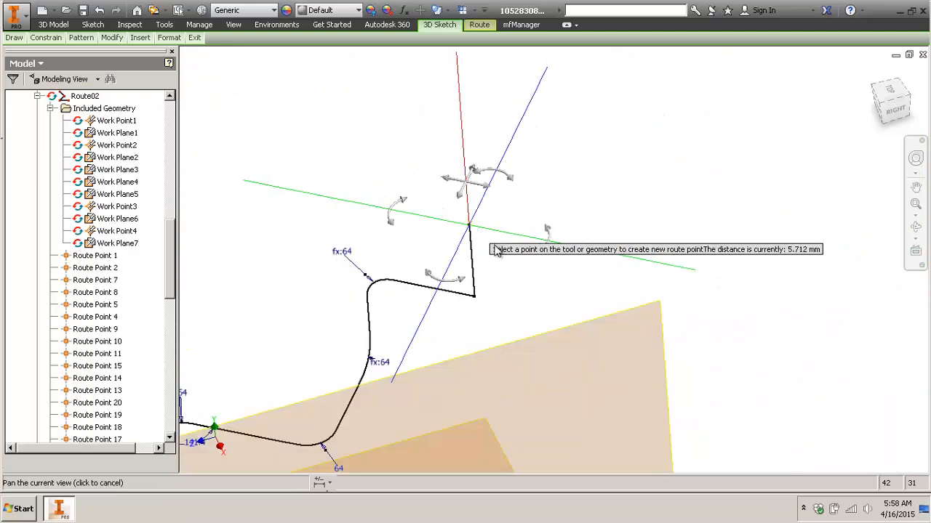
{"action": "middle_click_drag", "start_coordinate": [488, 242], "coordinate": [540, 240]}
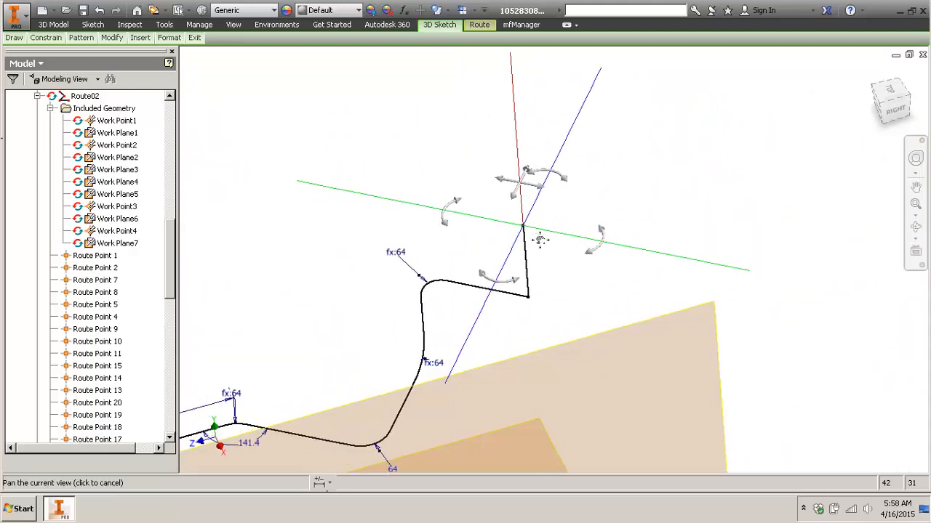
{"action": "mouse_move", "coordinate": [609, 224]}
{"action": "middle_mouse_down"}
{"action": "mouse_move", "coordinate": [775, 211]}
{"action": "mouse_move", "coordinate": [704, 147]}
{"action": "mouse_move", "coordinate": [706, 218]}
{"action": "mouse_move", "coordinate": [651, 217]}
{"action": "middle_mouse_up"}
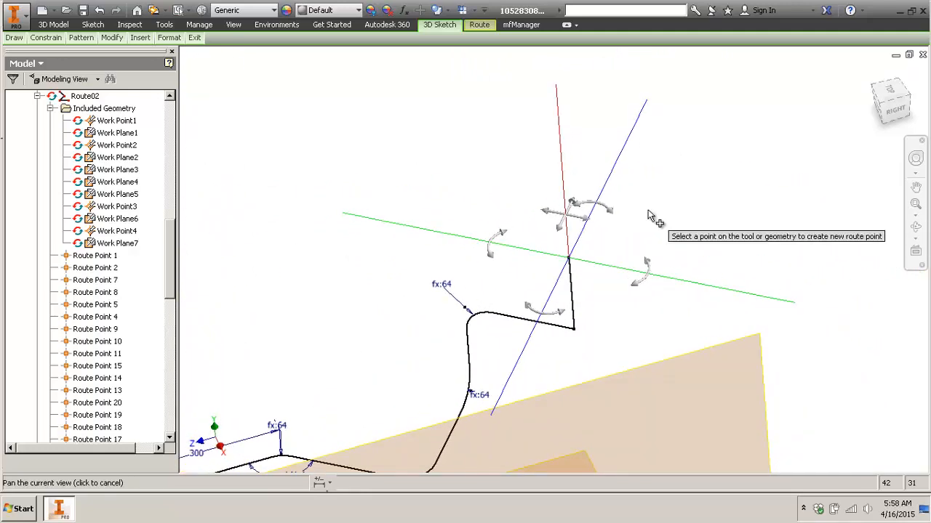
- Turn on Point Snap for the route tool and examine how it snaps to the included work planes
{"action": "right_click", "coordinate": [501, 176]}
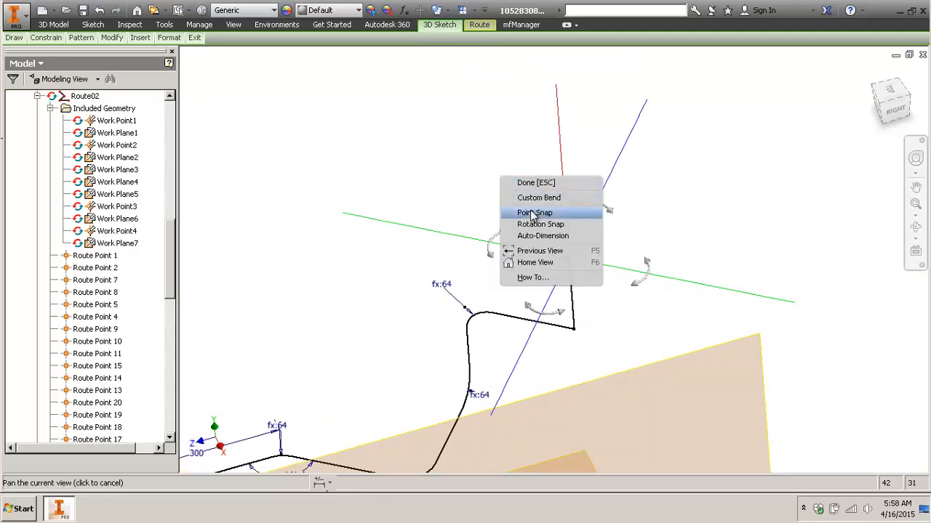
{"action": "left_click", "coordinate": [531, 212]}
{"action": "scroll", "coordinate": [526, 195], "scroll_direction": "up", "scroll_amount": 3}
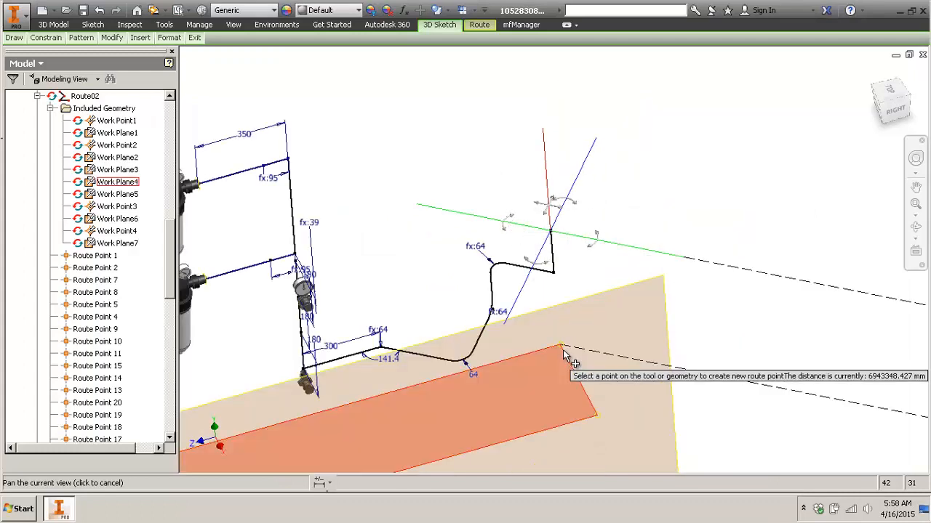
{"action": "scroll", "coordinate": [618, 306], "scroll_direction": "up", "scroll_amount": 5}
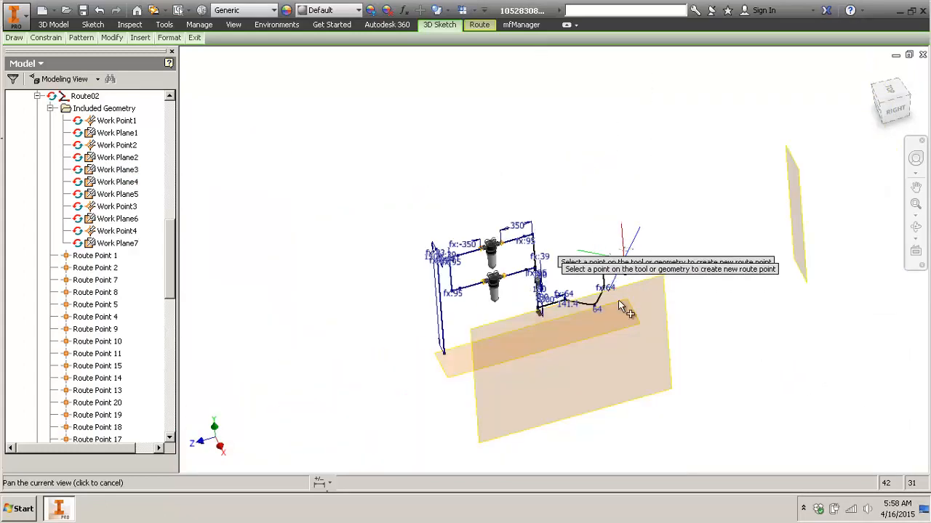
{"action": "scroll", "coordinate": [696, 249], "scroll_direction": "down", "scroll_amount": 4}
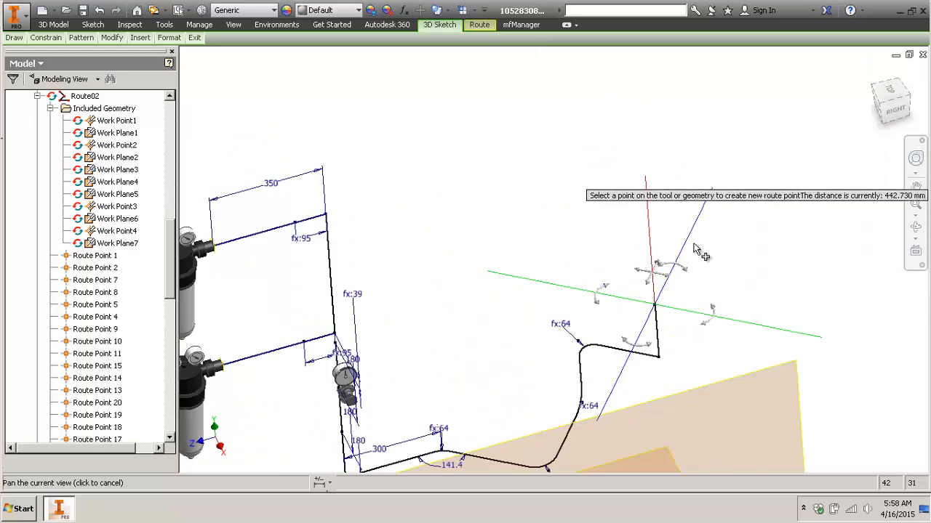
{"action": "left_click_drag", "start_coordinate": [749, 266], "coordinate": [560, 231]}
- Turn on Rotation Snap for the route tool, examine its handles, and leave the routing command
{"action": "right_click", "coordinate": [561, 228]}
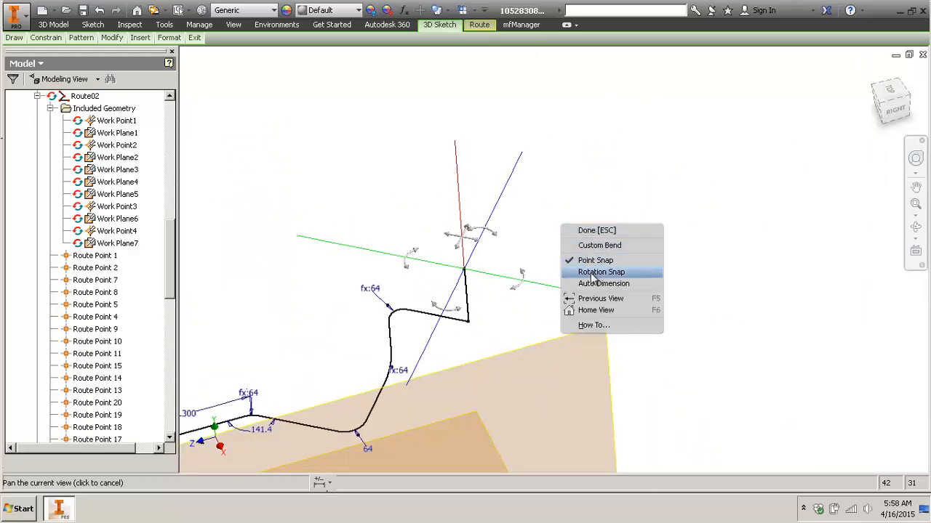
{"action": "left_click", "coordinate": [592, 275]}
{"action": "scroll", "coordinate": [590, 221], "scroll_direction": "up", "scroll_amount": 3}
{"action": "scroll", "coordinate": [483, 244], "scroll_direction": "down", "scroll_amount": 3}
{"action": "left_click_drag", "start_coordinate": [472, 240], "coordinate": [713, 261]}
{"action": "key", "text": "Escape"}
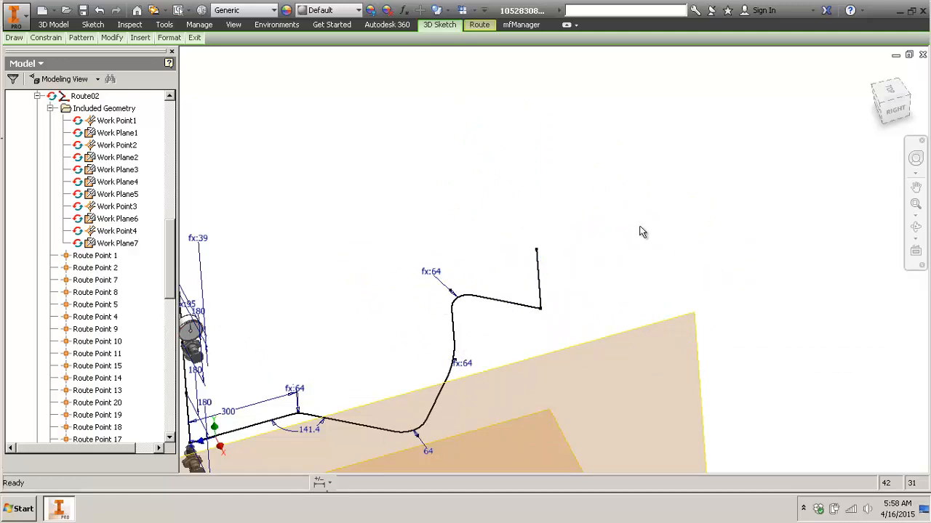
- Resume routing from the free end of the upright segment and orient the tool's upright axis perpendicular to the large work plane
{"action": "left_click", "coordinate": [535, 251]}
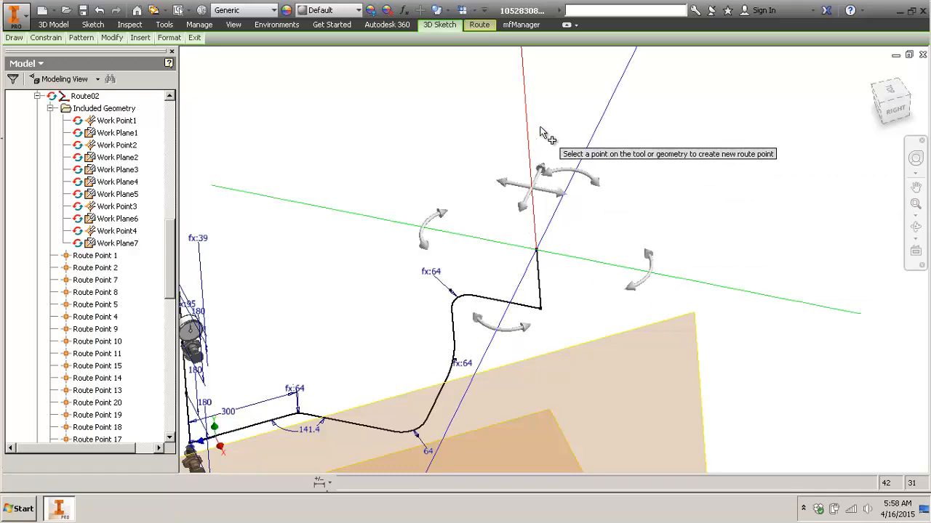
{"action": "middle_click_drag", "start_coordinate": [529, 150], "coordinate": [580, 172]}
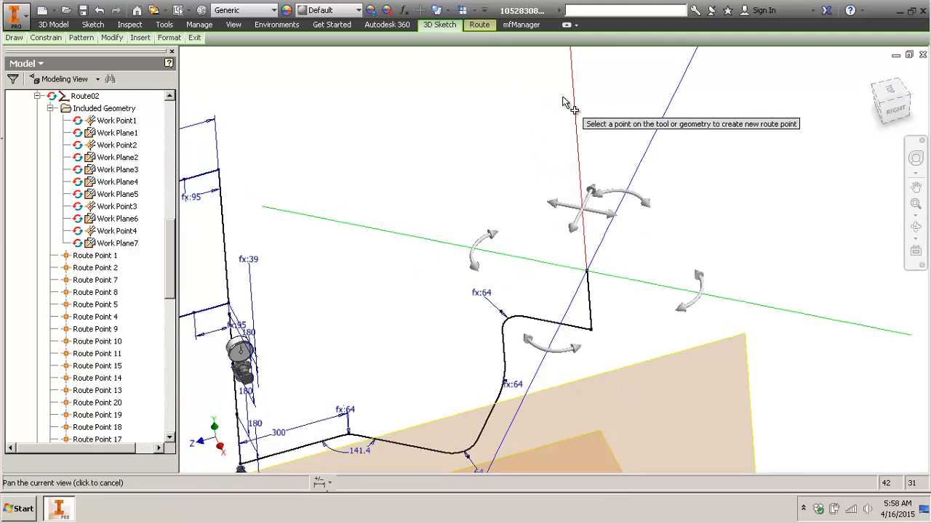
{"action": "middle_click_drag", "start_coordinate": [571, 131], "coordinate": [559, 137]}
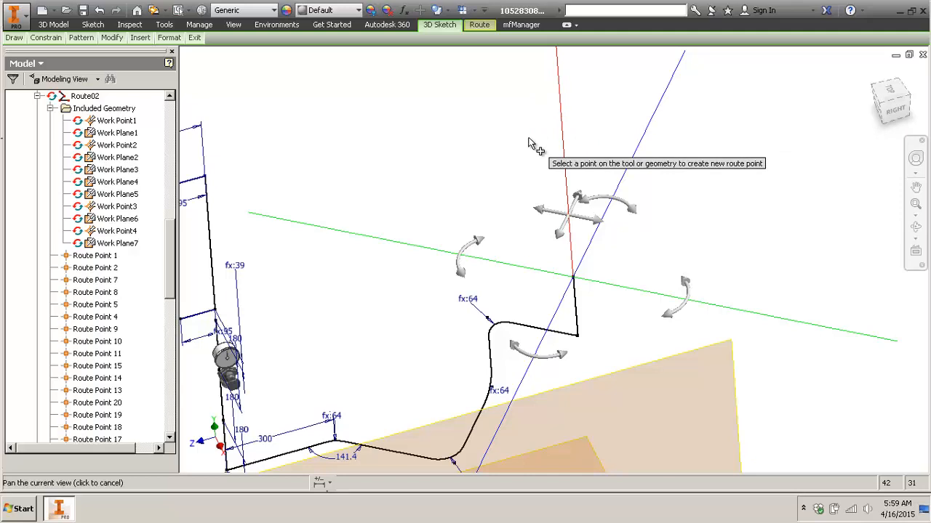
{"action": "mouse_move", "coordinate": [536, 167]}
{"action": "middle_mouse_down"}
{"action": "mouse_move", "coordinate": [556, 170]}
{"action": "mouse_move", "coordinate": [542, 160]}
{"action": "middle_mouse_up"}
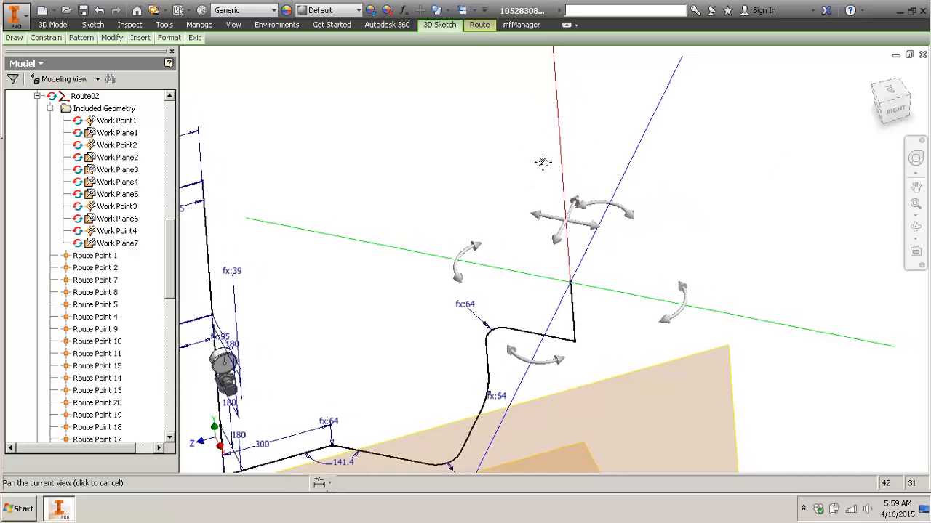
{"action": "right_click", "coordinate": [559, 126]}
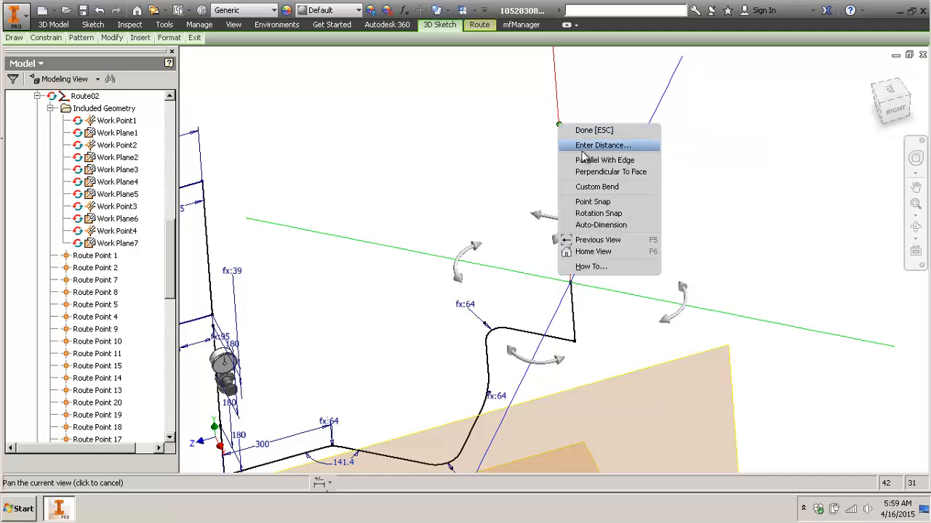
{"action": "left_click", "coordinate": [644, 175]}
{"action": "middle_click_drag", "start_coordinate": [411, 294], "coordinate": [431, 166]}
{"action": "scroll", "coordinate": [430, 165], "scroll_direction": "down", "scroll_amount": 5}
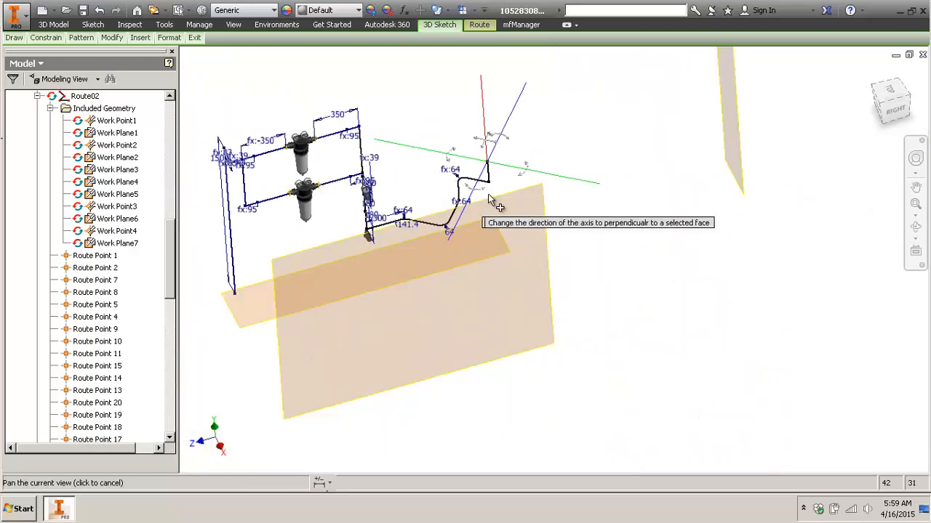
{"action": "scroll", "coordinate": [489, 195], "scroll_direction": "up", "scroll_amount": 3}
{"action": "left_click", "coordinate": [517, 204]}
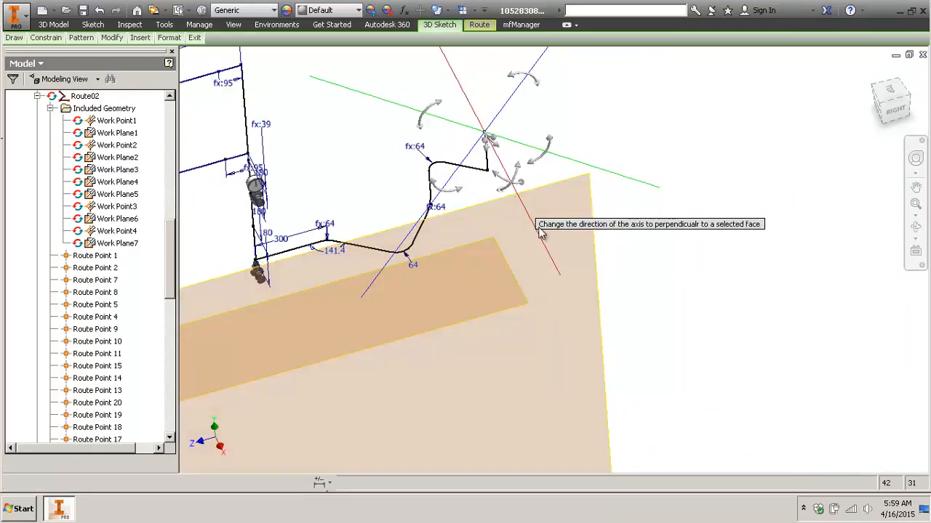
- Examine the route tool's reoriented axes in relation to the extension and the surrounding work planes
{"action": "middle_click_drag", "start_coordinate": [562, 129], "coordinate": [604, 197]}
{"action": "scroll", "coordinate": [604, 204], "scroll_direction": "up", "scroll_amount": 3}
{"action": "scroll", "coordinate": [603, 205], "scroll_direction": "down", "scroll_amount": 2}
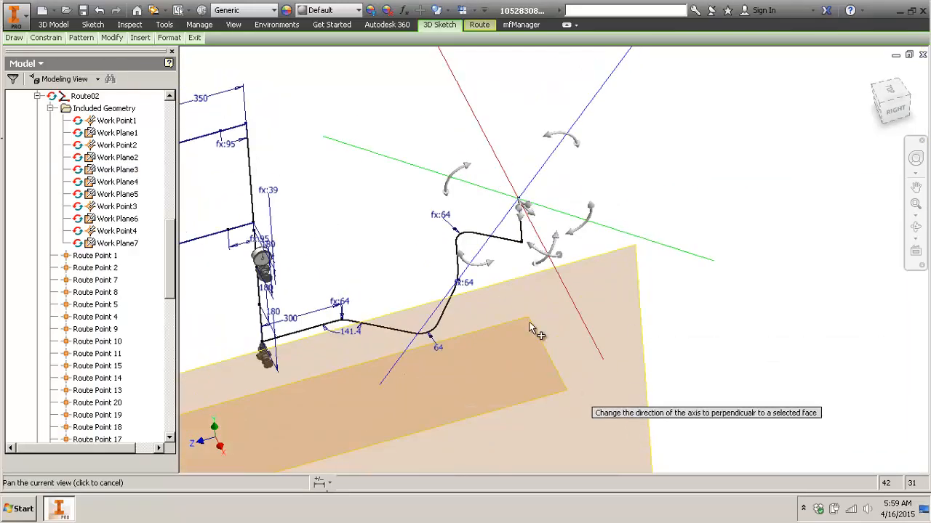
{"action": "scroll", "coordinate": [636, 311], "scroll_direction": "down", "scroll_amount": 5}
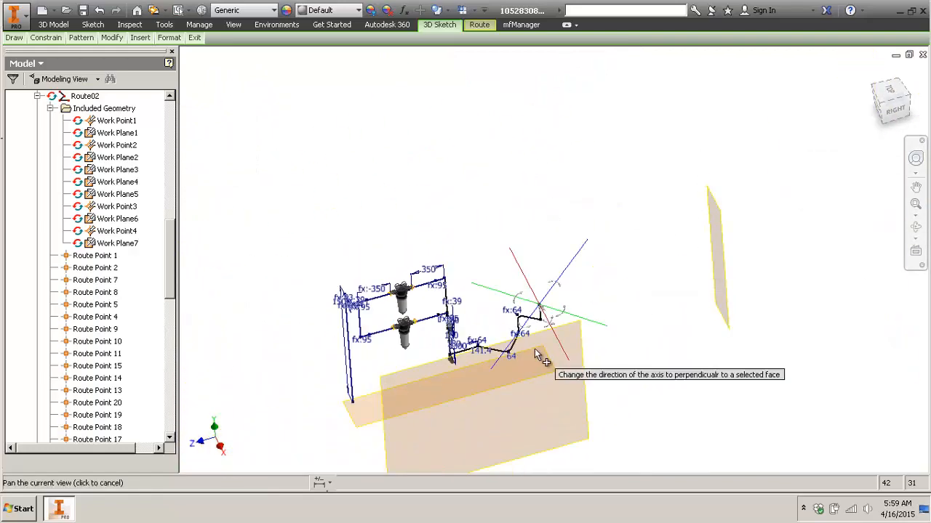
{"action": "scroll", "coordinate": [536, 348], "scroll_direction": "up", "scroll_amount": 6}
{"action": "scroll", "coordinate": [658, 245], "scroll_direction": "down", "scroll_amount": 4}
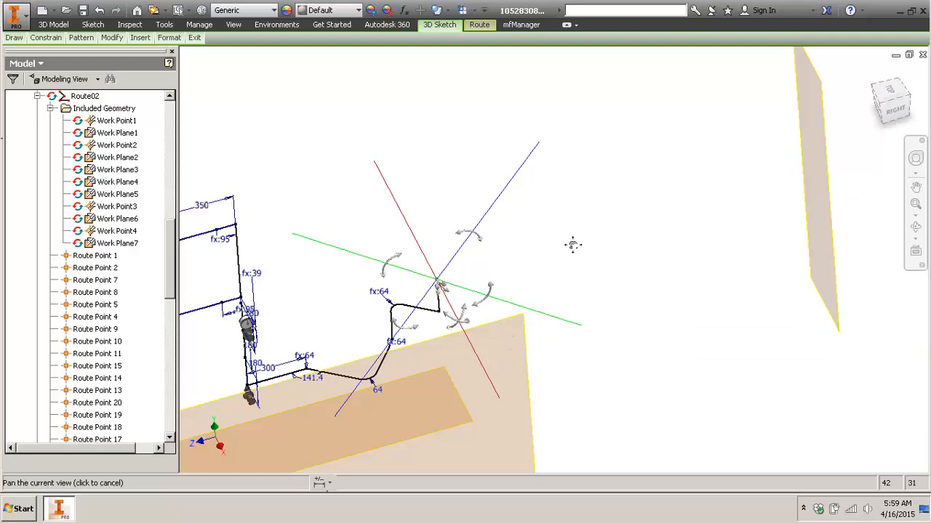
{"action": "middle_click_drag", "start_coordinate": [572, 245], "coordinate": [632, 205]}
{"action": "scroll", "coordinate": [453, 266], "scroll_direction": "up", "scroll_amount": 5}
{"action": "scroll", "coordinate": [634, 204], "scroll_direction": "down", "scroll_amount": 2}
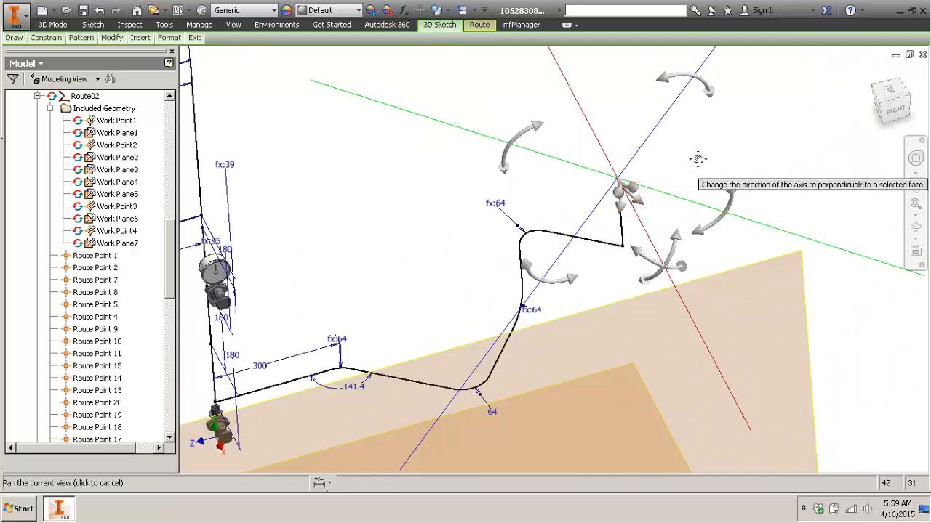
{"action": "middle_click_drag", "start_coordinate": [698, 158], "coordinate": [672, 164]}
{"action": "middle_click_drag", "start_coordinate": [340, 310], "coordinate": [313, 318]}
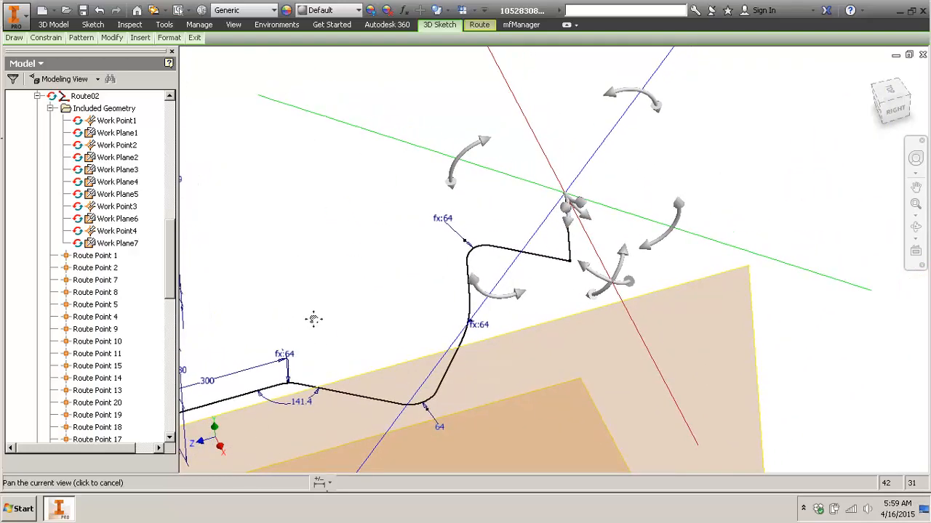
- Orient the route tool's green axis perpendicular to the smaller horizontal work plane
{"action": "right_click", "coordinate": [415, 147]}
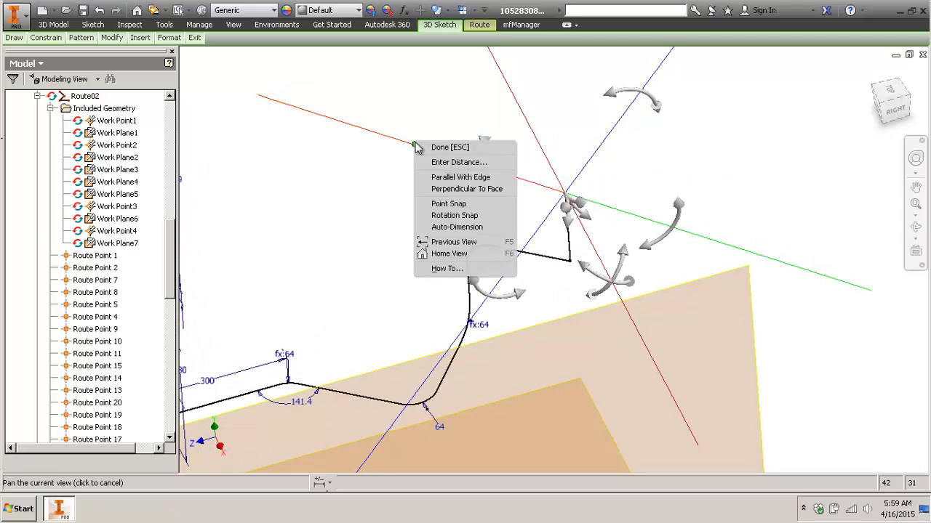
{"action": "left_click", "coordinate": [466, 189]}
{"action": "middle_click_drag", "start_coordinate": [569, 421], "coordinate": [535, 327]}
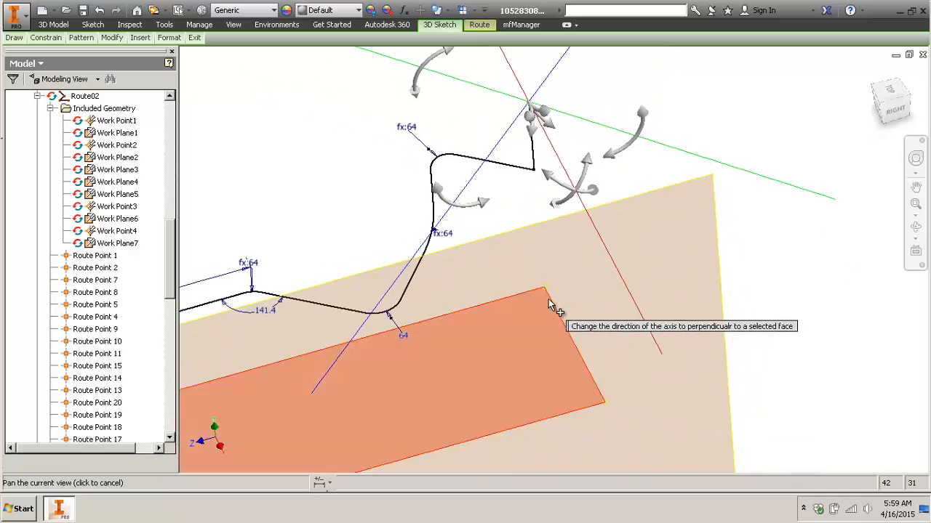
{"action": "middle_click_drag", "start_coordinate": [596, 119], "coordinate": [592, 264]}
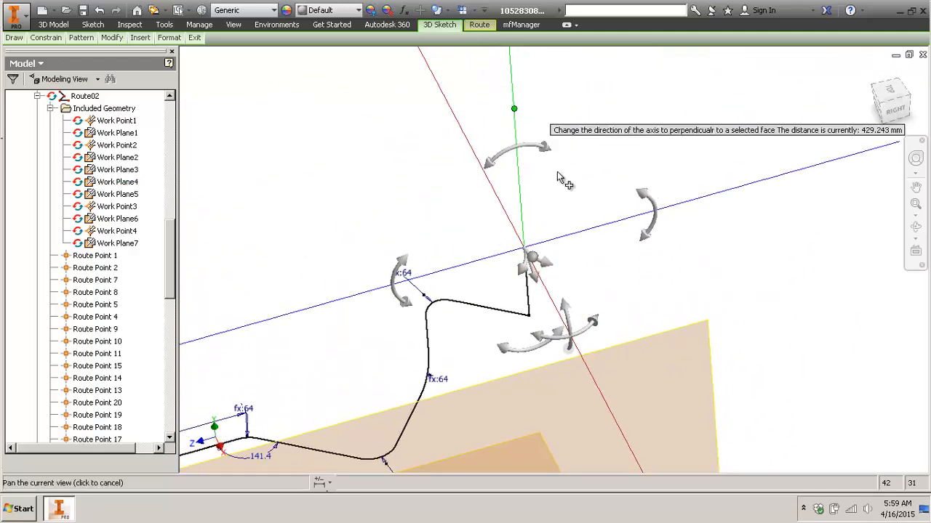
- Place a new route point along the tool's red axis, perpendicular to the large work plane, and leave the routing command
{"action": "middle_click_drag", "start_coordinate": [597, 175], "coordinate": [635, 150]}
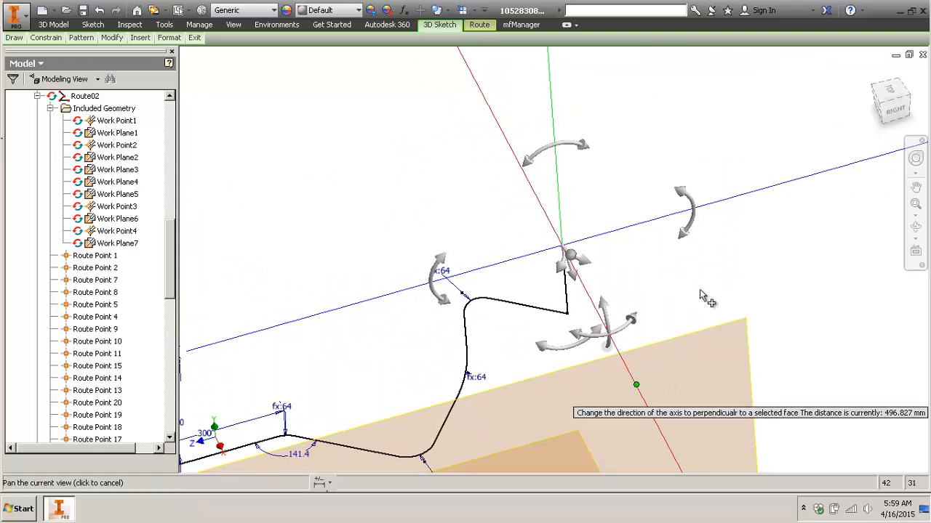
{"action": "scroll", "coordinate": [723, 228], "scroll_direction": "up", "scroll_amount": 3}
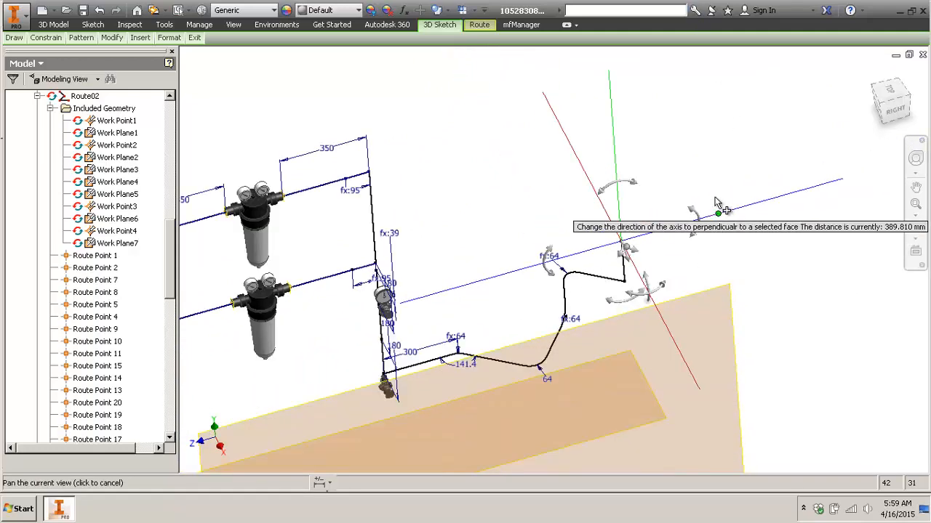
{"action": "middle_click_drag", "start_coordinate": [716, 203], "coordinate": [648, 165]}
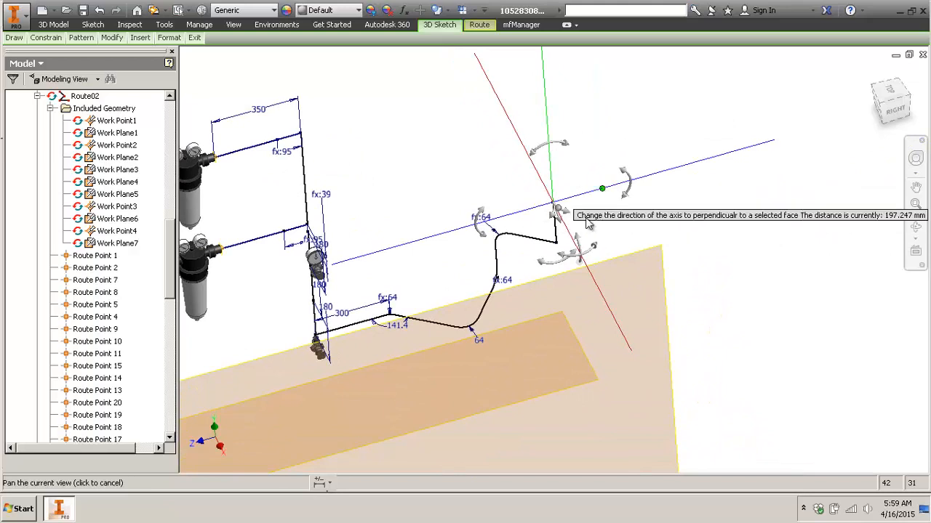
{"action": "scroll", "coordinate": [613, 208], "scroll_direction": "down", "scroll_amount": 2}
{"action": "scroll", "coordinate": [581, 250], "scroll_direction": "down", "scroll_amount": 2}
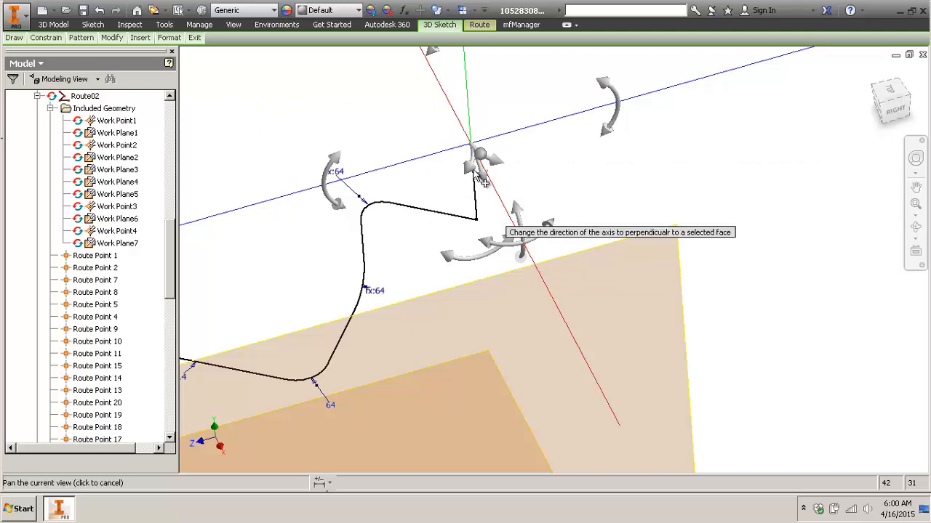
{"action": "left_click", "coordinate": [533, 260]}
{"action": "right_click", "coordinate": [542, 169]}
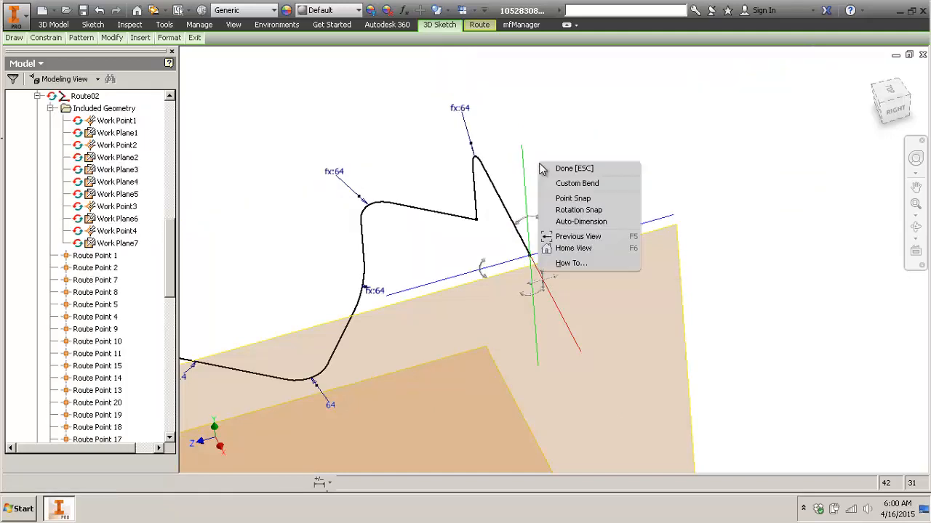
{"action": "left_click", "coordinate": [566, 170]}
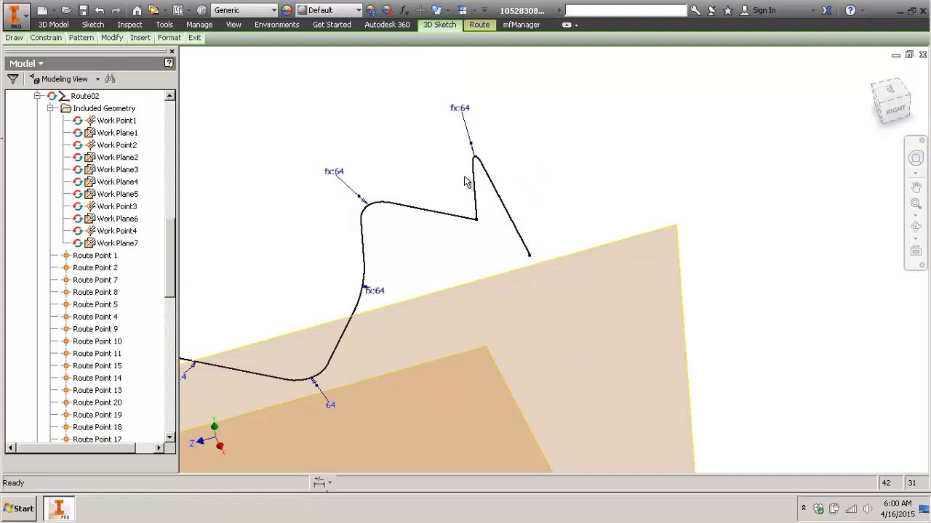
- Dimension the angle between the upright segment and the newly placed segment, set it to 90 degrees, and finish the route edit
{"action": "key", "text": "d"}
{"action": "left_click", "coordinate": [474, 187]}
{"action": "left_click", "coordinate": [485, 177]}
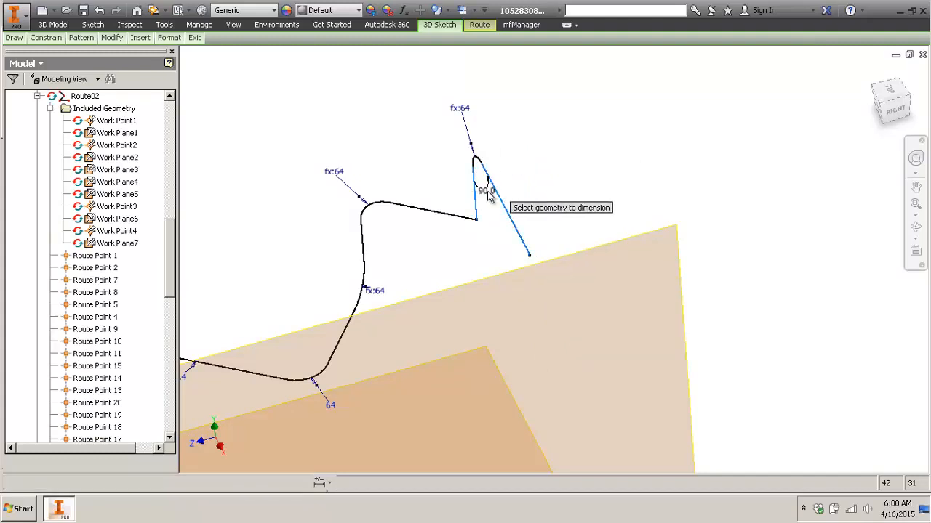
{"action": "left_click", "coordinate": [490, 208]}
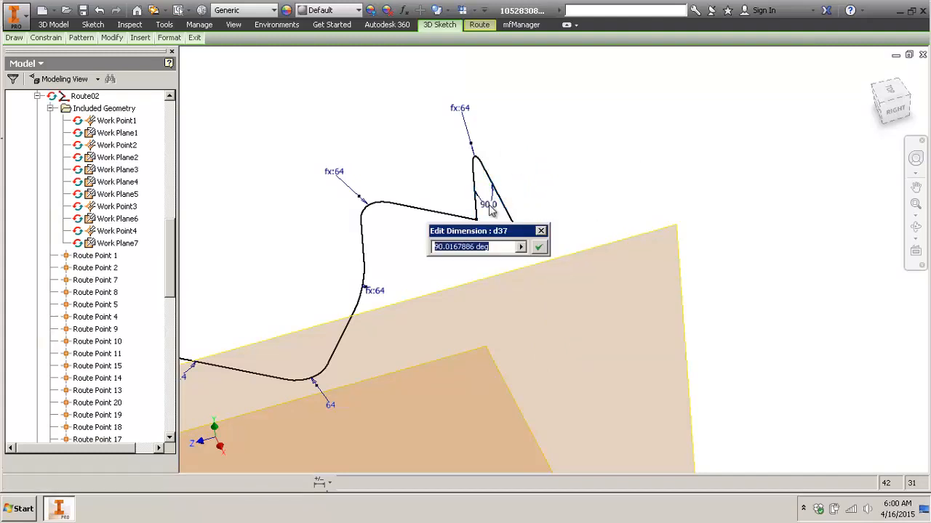
{"action": "left_click", "coordinate": [539, 247]}
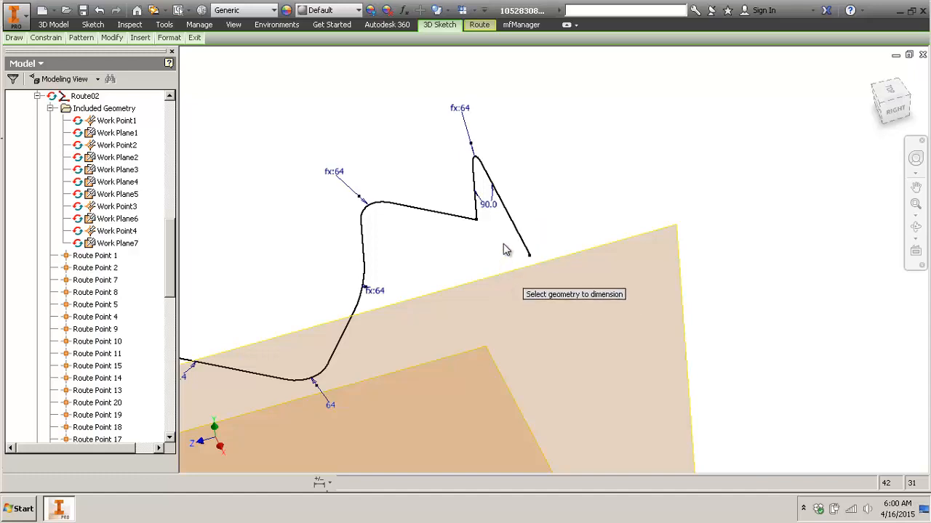
{"action": "mouse_move", "coordinate": [494, 207]}
{"action": "left_mouse_down"}
{"action": "mouse_move", "coordinate": [502, 212]}
{"action": "mouse_move", "coordinate": [495, 208]}
{"action": "left_mouse_up"}
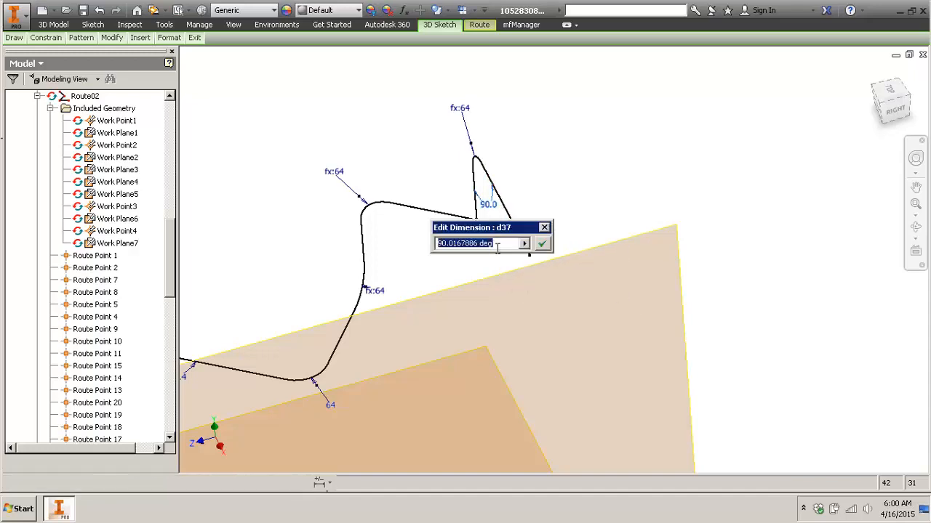
{"action": "type", "text": "90"}
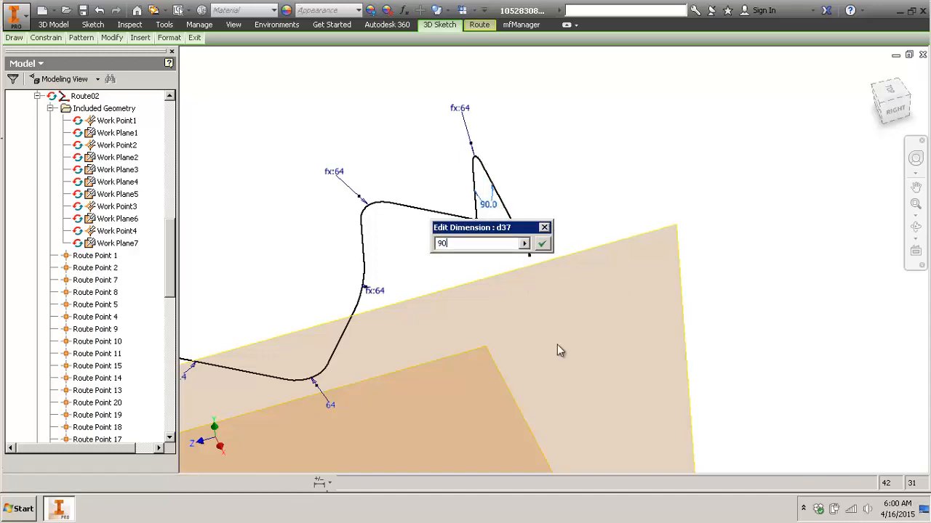
{"action": "key", "text": "Return"}
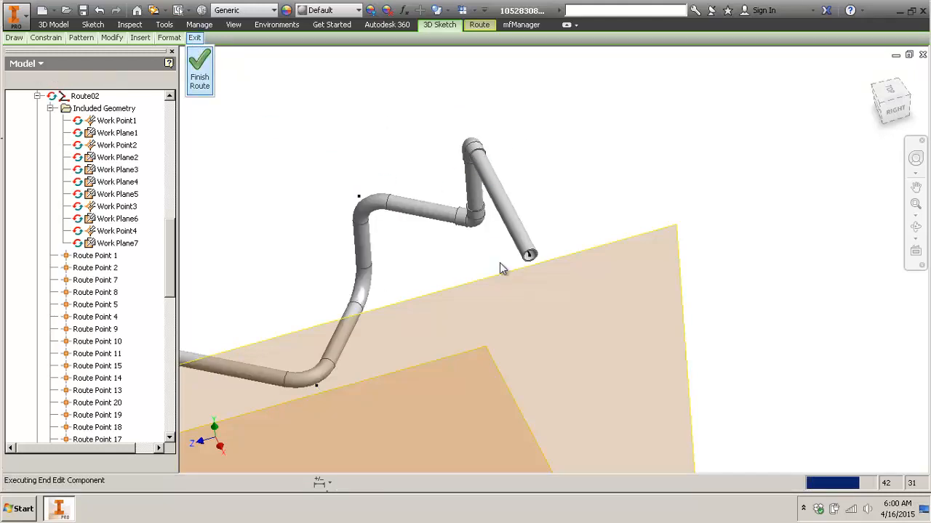
- Examine the generated pipe run, comparing its bends, elbows and open end along the extension
{"action": "middle_click_drag", "start_coordinate": [569, 195], "coordinate": [582, 181]}
{"action": "scroll", "coordinate": [567, 208], "scroll_direction": "up", "scroll_amount": 3}
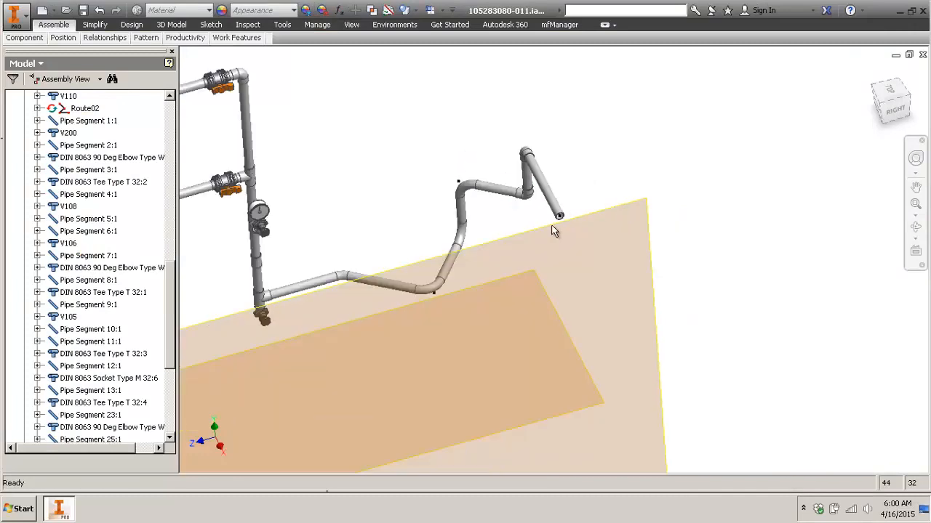
{"action": "middle_click_drag", "start_coordinate": [555, 231], "coordinate": [613, 238]}
{"action": "scroll", "coordinate": [613, 236], "scroll_direction": "down", "scroll_amount": 4}
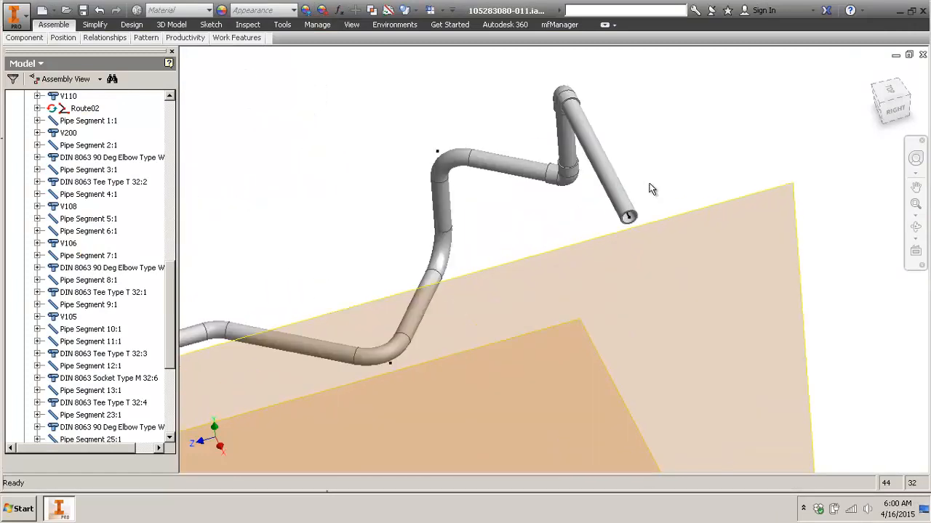
{"action": "scroll", "coordinate": [544, 172], "scroll_direction": "up", "scroll_amount": 3}
{"action": "middle_click_drag", "start_coordinate": [474, 211], "coordinate": [490, 215]}
{"action": "scroll", "coordinate": [490, 216], "scroll_direction": "down", "scroll_amount": 3}
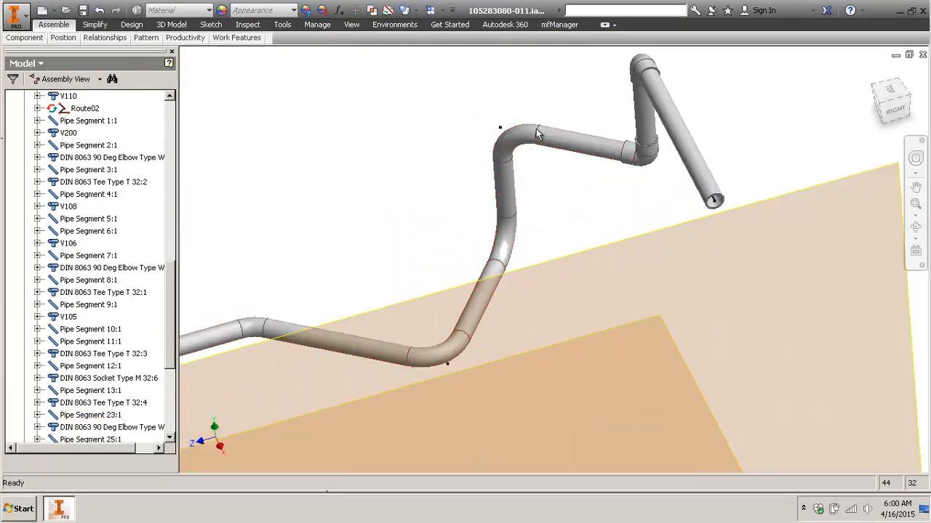
{"action": "scroll", "coordinate": [620, 137], "scroll_direction": "up", "scroll_amount": 3}
{"action": "middle_click_drag", "start_coordinate": [468, 177], "coordinate": [539, 180]}
{"action": "scroll", "coordinate": [511, 179], "scroll_direction": "down", "scroll_amount": 4}
{"action": "scroll", "coordinate": [511, 169], "scroll_direction": "up", "scroll_amount": 3}
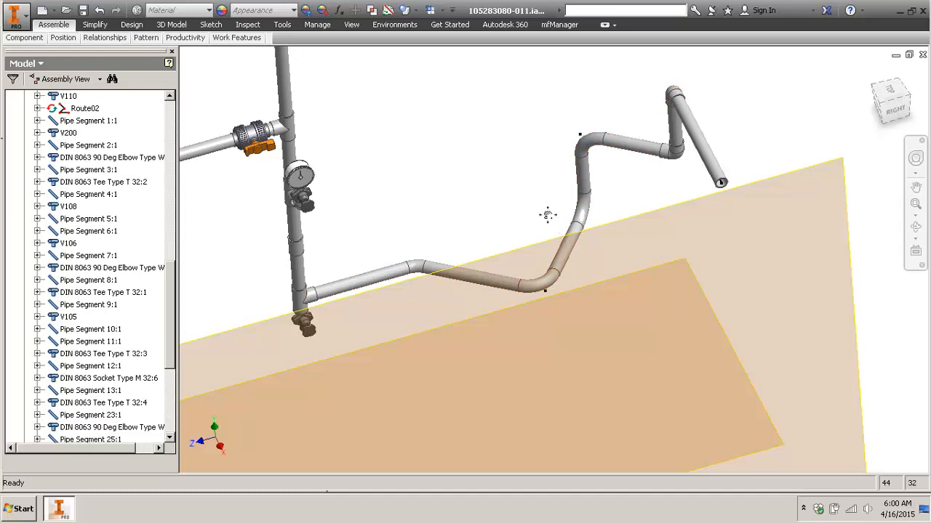
{"action": "middle_click_drag", "start_coordinate": [548, 215], "coordinate": [538, 214]}
{"action": "middle_click_drag", "start_coordinate": [740, 156], "coordinate": [763, 172]}
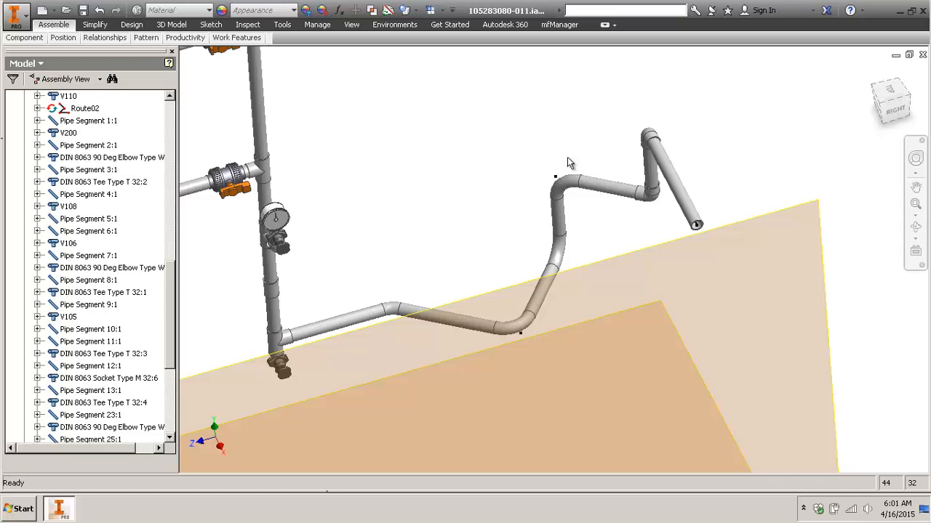
{"action": "scroll", "coordinate": [756, 247], "scroll_direction": "down", "scroll_amount": 3}
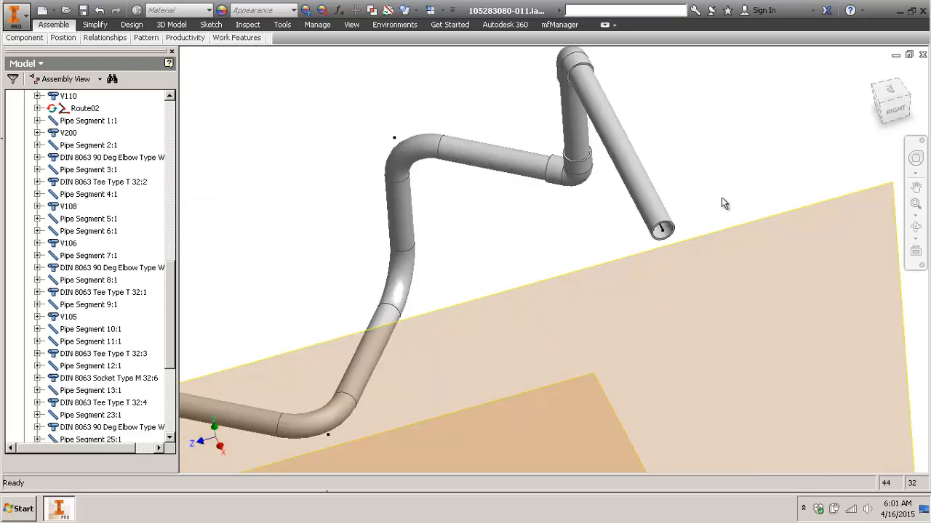
{"action": "scroll", "coordinate": [699, 216], "scroll_direction": "up", "scroll_amount": 3}
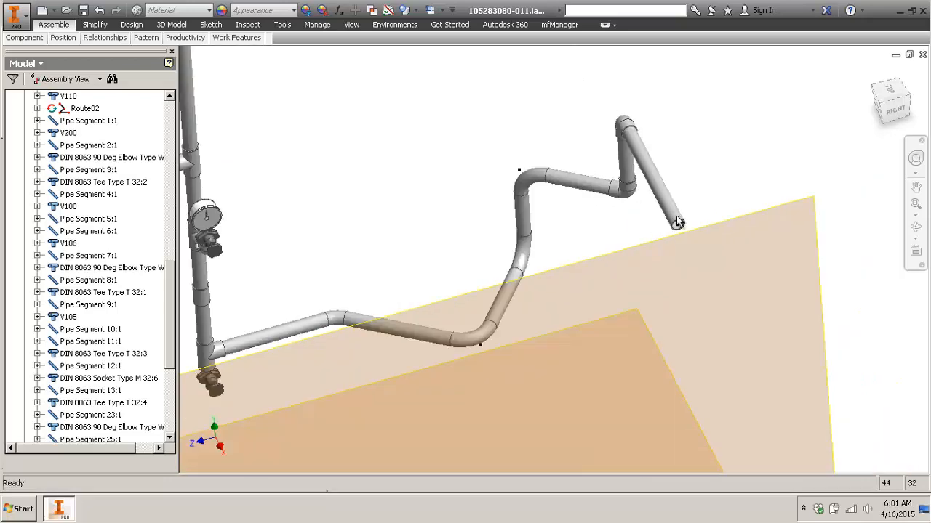
{"action": "middle_click_drag", "start_coordinate": [475, 247], "coordinate": [509, 252]}
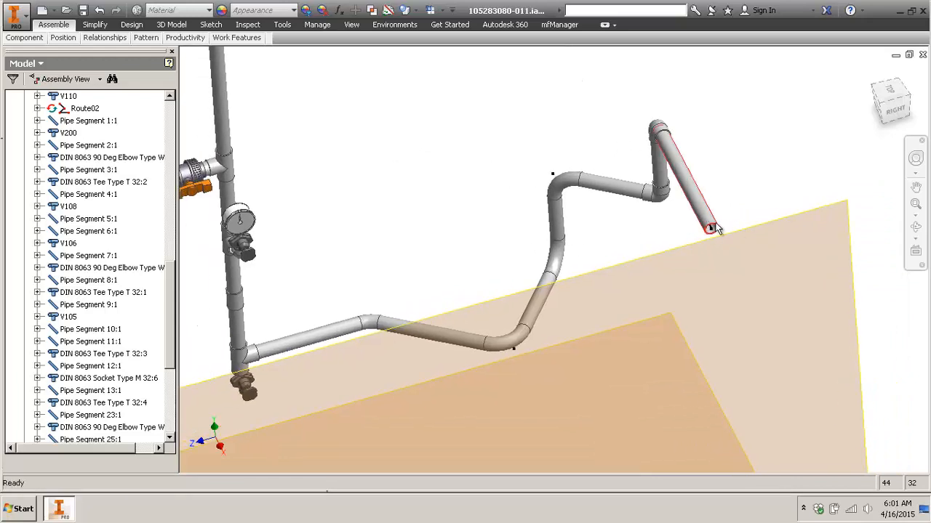